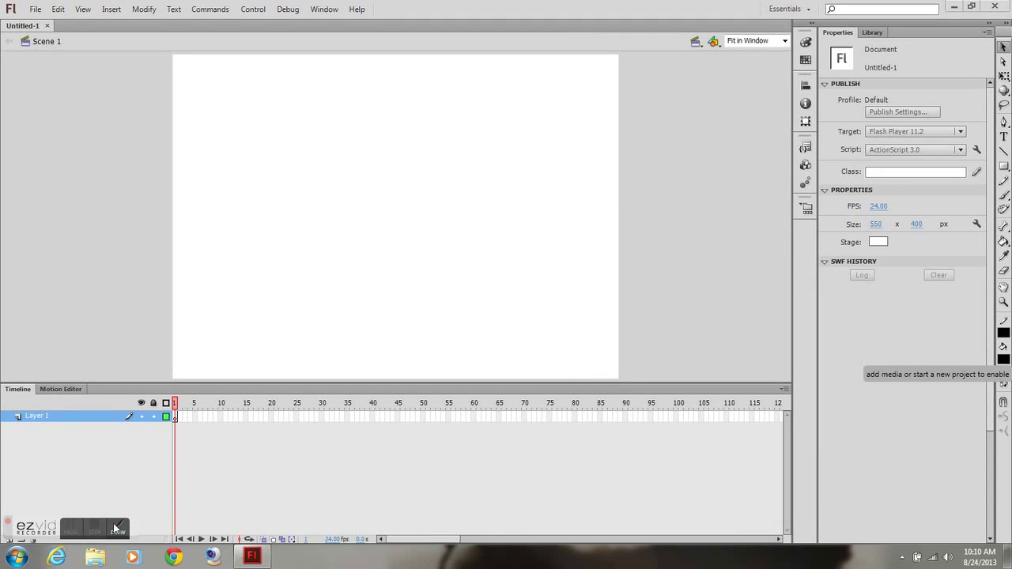
Rename Layer 1 as Background.
{"action": "left_click_drag", "start_coordinate": [36, 531], "coordinate": [863, 493]}
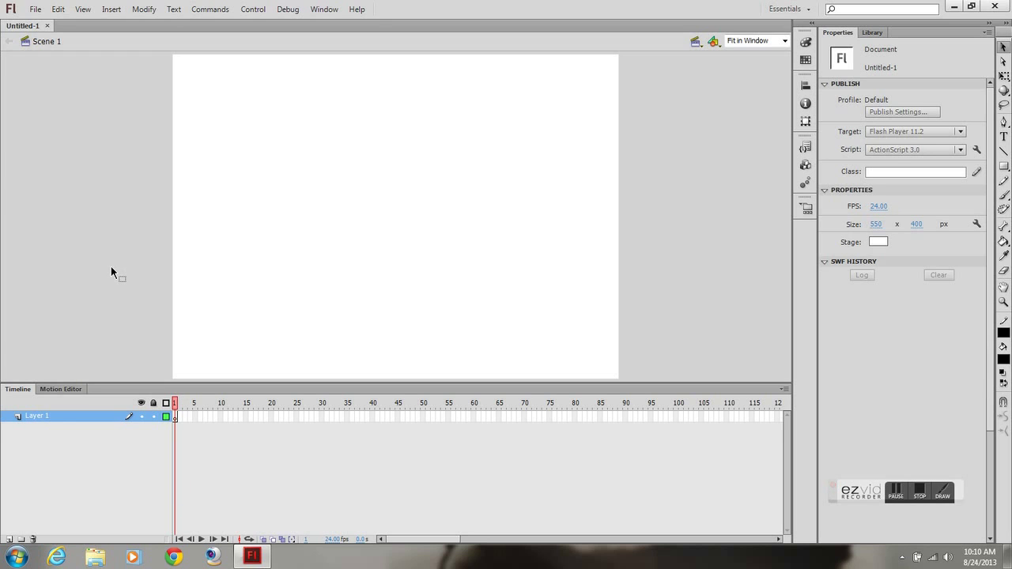
{"action": "double_click", "coordinate": [55, 416]}
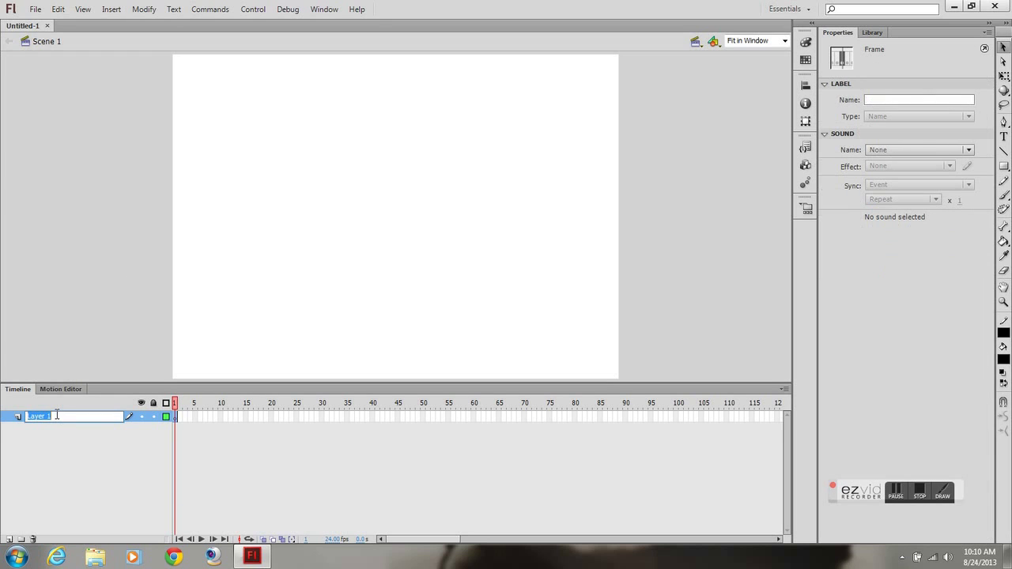
{"action": "type", "text": "Background"}
{"action": "key", "text": "Return"}
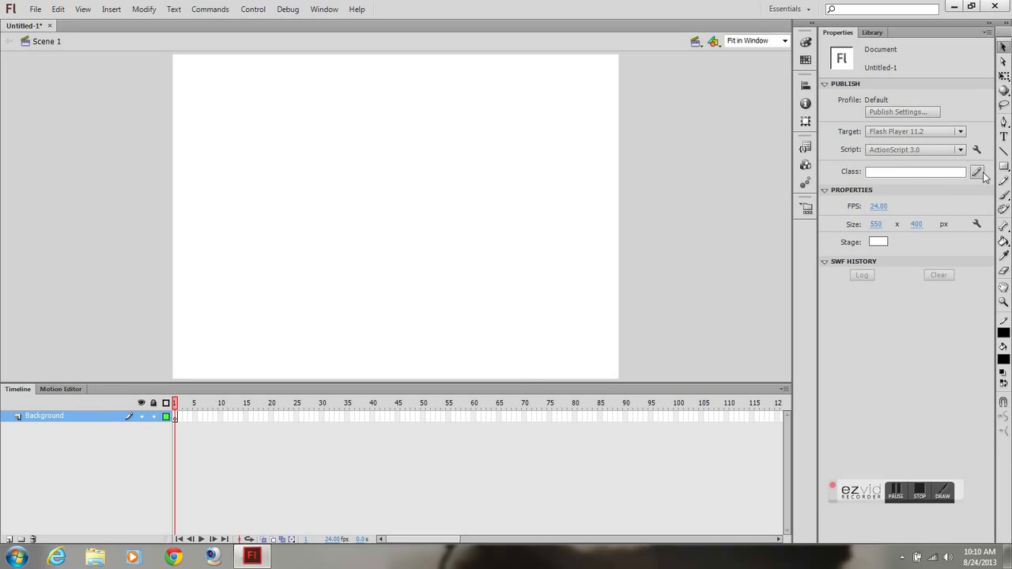
Draw a closed black ground outline with the Brush tool, with a wide U-shaped valley between two ledges across the lower half of the stage.
{"action": "left_click", "coordinate": [1004, 195]}
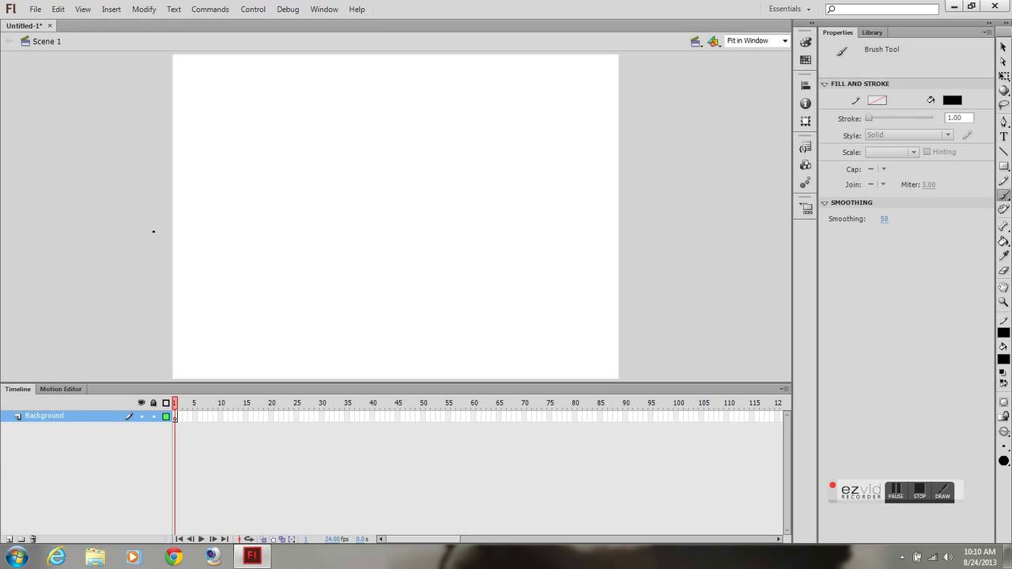
{"action": "mouse_move", "coordinate": [154, 232]}
{"action": "left_mouse_down"}
{"action": "mouse_move", "coordinate": [187, 232]}
{"action": "mouse_move", "coordinate": [197, 221]}
{"action": "mouse_move", "coordinate": [229, 257]}
{"action": "left_mouse_up"}
{"action": "key", "text": "ctrl+z"}
{"action": "key", "text": "ctrl+z"}
{"action": "key", "text": "ctrl+z"}
{"action": "mouse_move", "coordinate": [206, 224]}
{"action": "left_mouse_down"}
{"action": "mouse_move", "coordinate": [215, 295]}
{"action": "mouse_move", "coordinate": [244, 334]}
{"action": "mouse_move", "coordinate": [283, 346]}
{"action": "mouse_move", "coordinate": [456, 348]}
{"action": "left_mouse_up"}
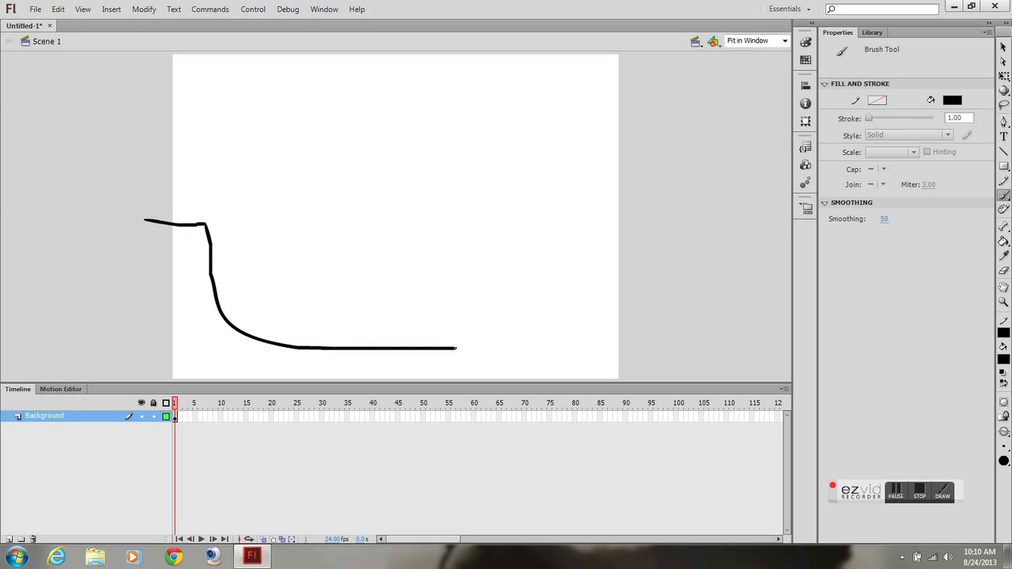
{"action": "mouse_move", "coordinate": [464, 348]}
{"action": "left_mouse_down"}
{"action": "mouse_move", "coordinate": [492, 337]}
{"action": "mouse_move", "coordinate": [514, 309]}
{"action": "mouse_move", "coordinate": [528, 236]}
{"action": "left_mouse_up"}
{"action": "key", "text": "ctrl+z"}
{"action": "mouse_move", "coordinate": [455, 348]}
{"action": "left_mouse_down"}
{"action": "mouse_move", "coordinate": [494, 336]}
{"action": "mouse_move", "coordinate": [510, 311]}
{"action": "mouse_move", "coordinate": [514, 227]}
{"action": "mouse_move", "coordinate": [631, 212]}
{"action": "mouse_move", "coordinate": [638, 378]}
{"action": "mouse_move", "coordinate": [166, 379]}
{"action": "mouse_move", "coordinate": [161, 399]}
{"action": "mouse_move", "coordinate": [140, 227]}
{"action": "left_mouse_up"}
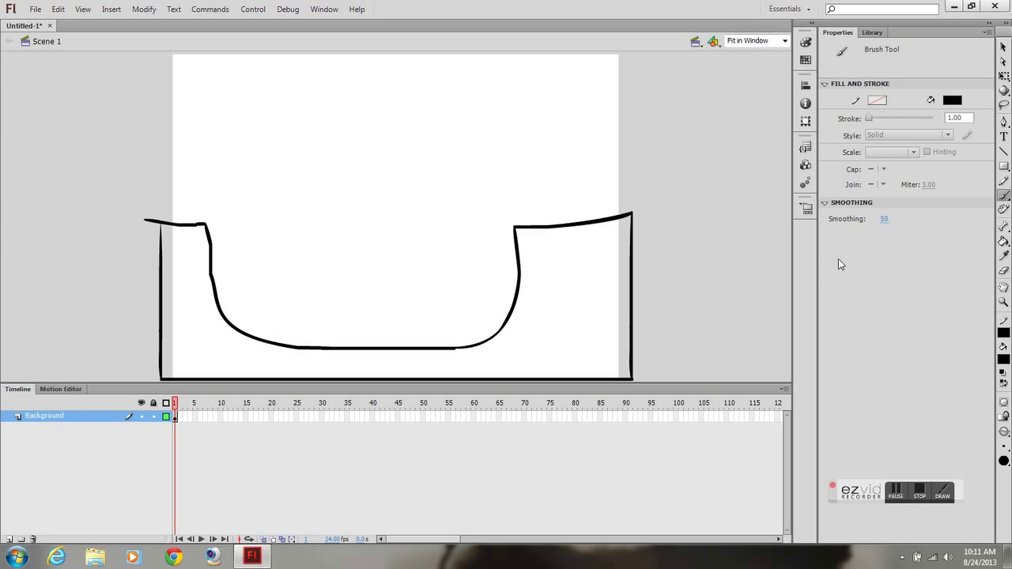
Fill the outlined ground area with orange #FF9900 using the Paint Bucket tool.
{"action": "left_click", "coordinate": [1002, 359]}
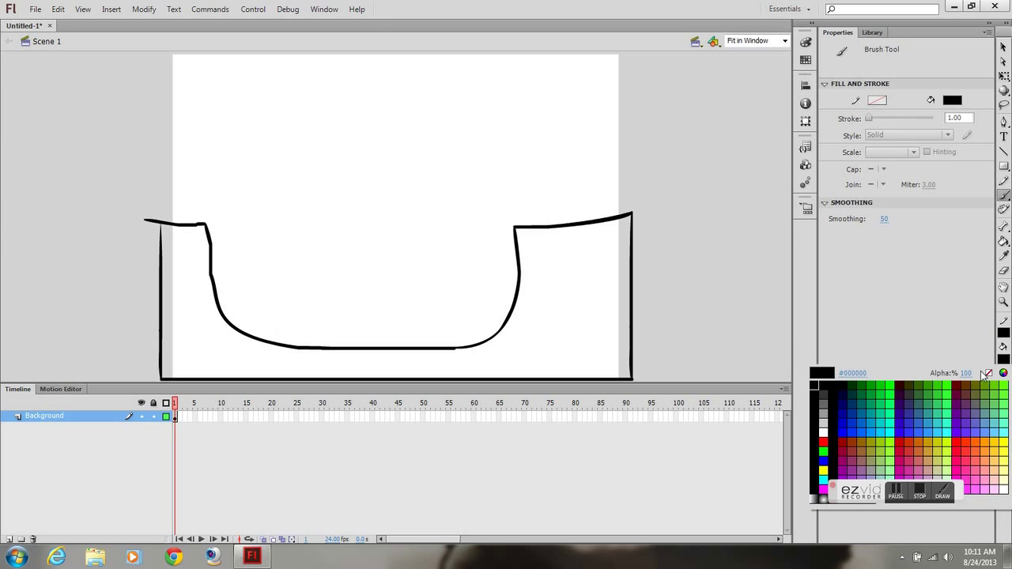
{"action": "left_click", "coordinate": [986, 443]}
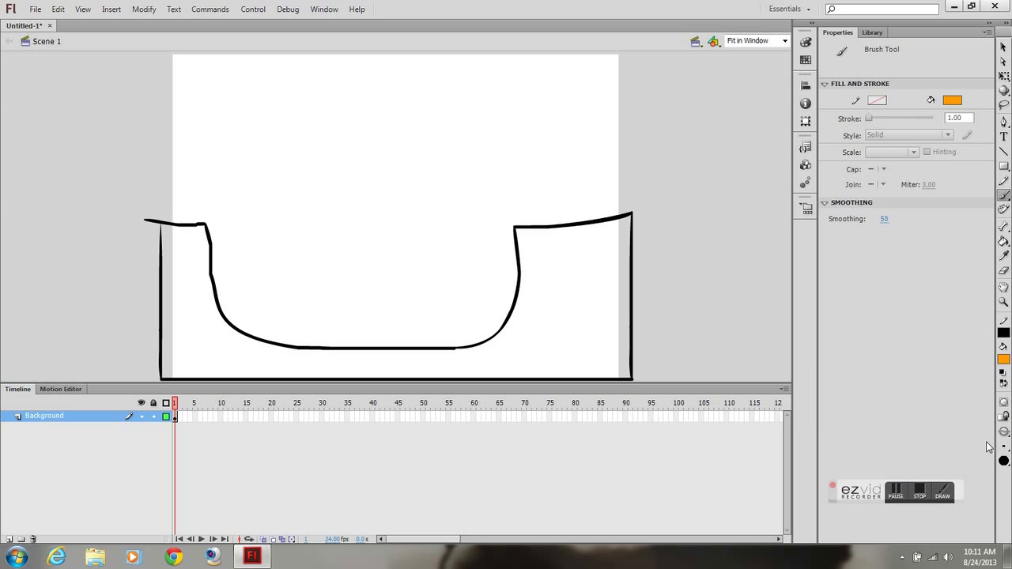
{"action": "left_click", "coordinate": [1003, 241]}
{"action": "left_click", "coordinate": [569, 350]}
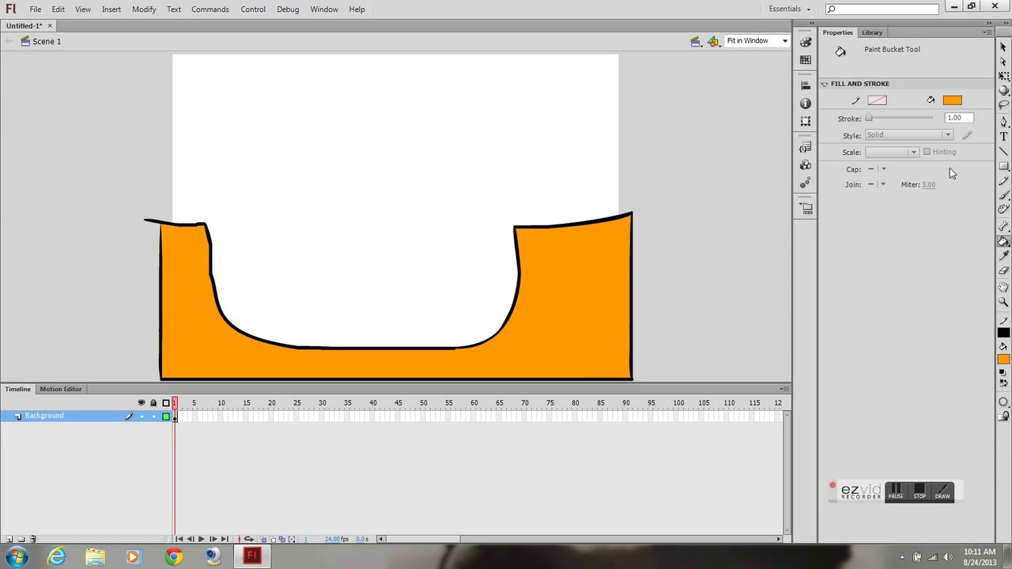
Switch back to the Brush tool and set its fill color to black #000000.
{"action": "left_click", "coordinate": [1003, 195]}
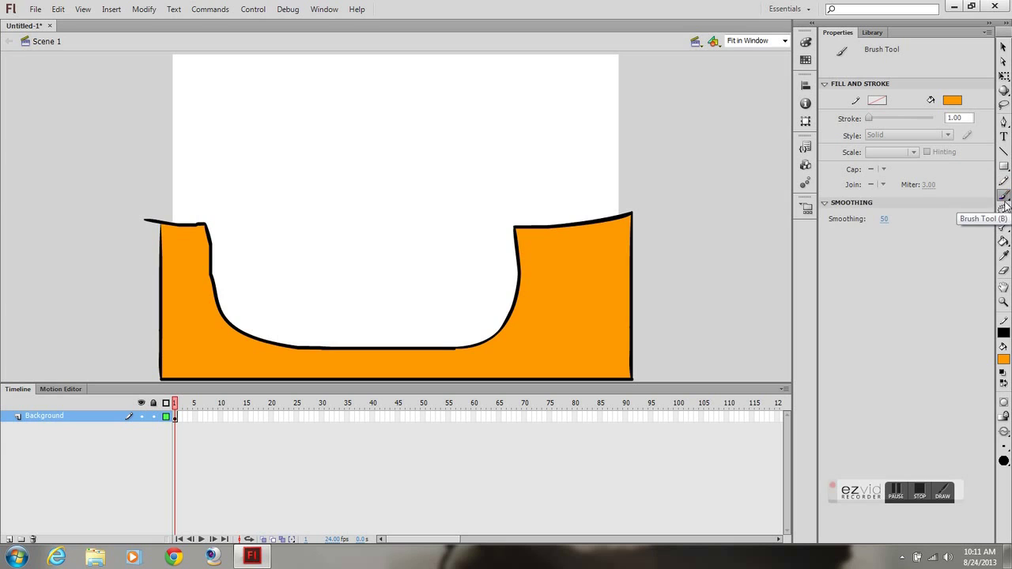
{"action": "left_click", "coordinate": [1003, 358]}
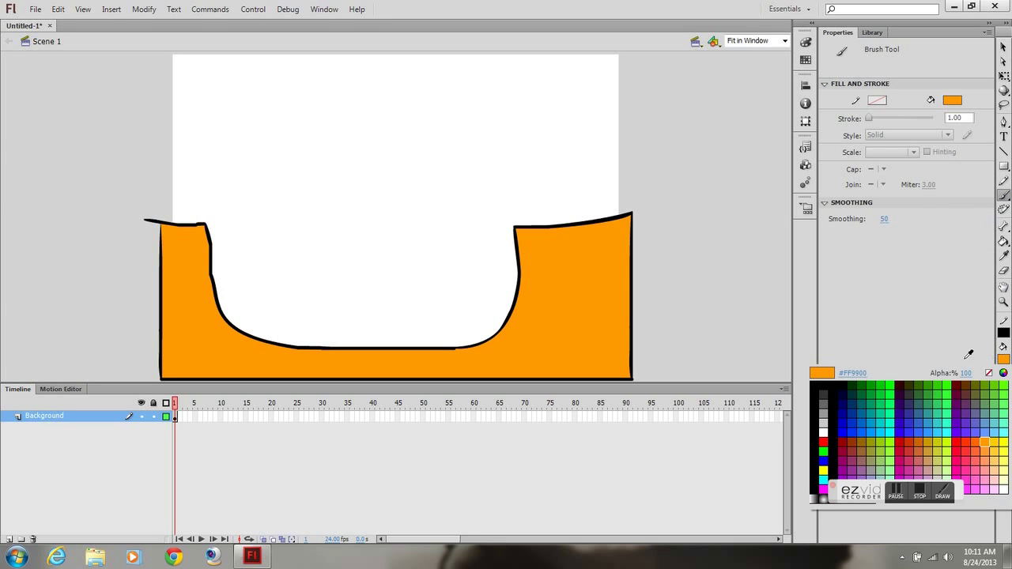
{"action": "left_click", "coordinate": [823, 380]}
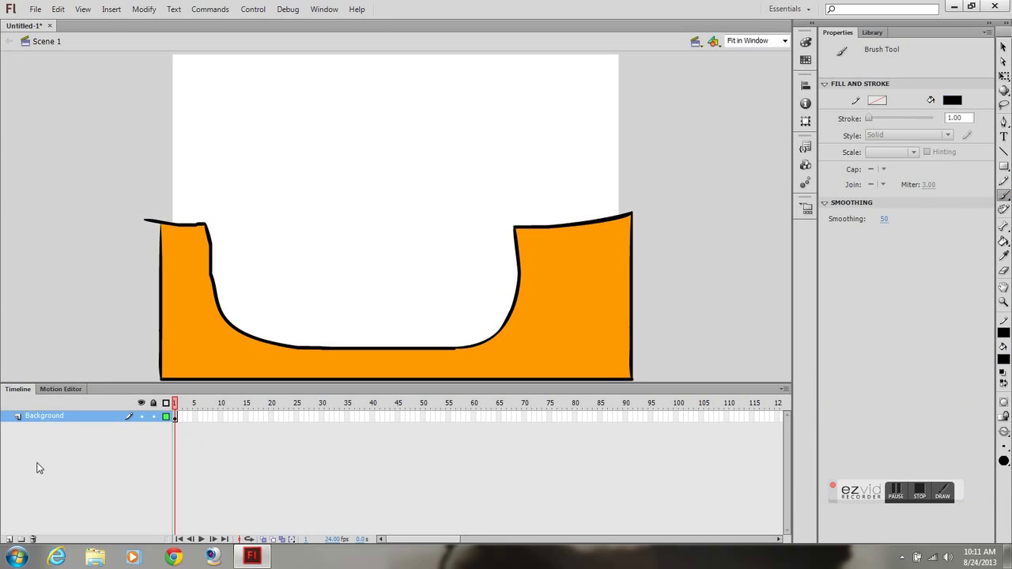
Add a new layer above Background and name it Character.
{"action": "left_click", "coordinate": [8, 539]}
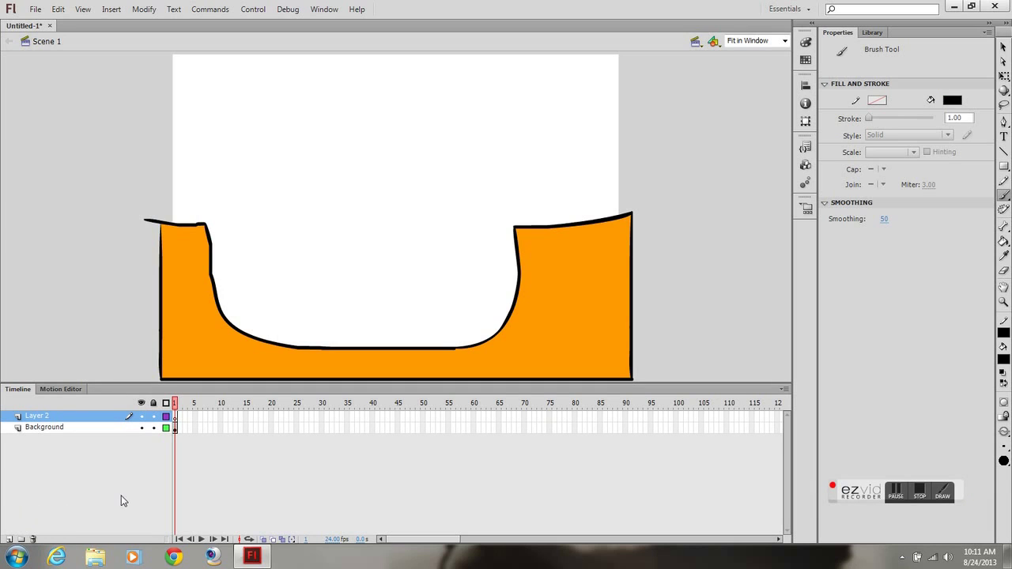
{"action": "left_click", "coordinate": [54, 415]}
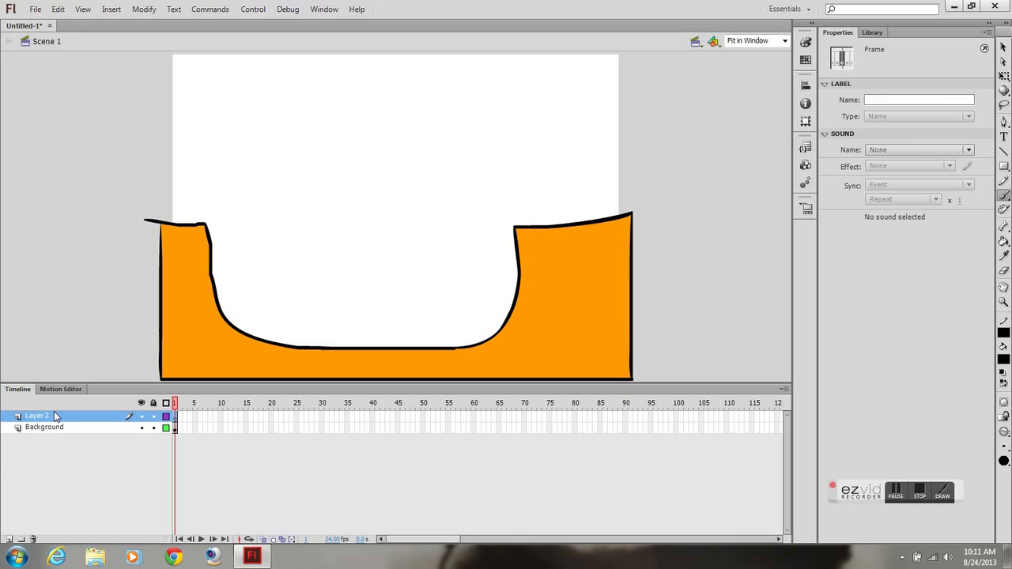
{"action": "double_click", "coordinate": [53, 415]}
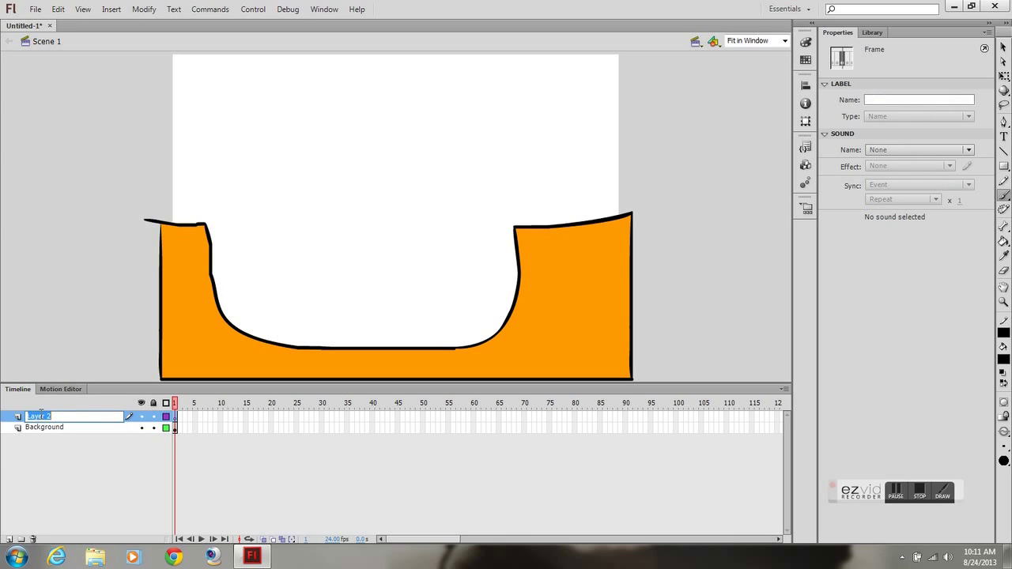
{"action": "type", "text": "Character"}
{"action": "key", "text": "Return"}
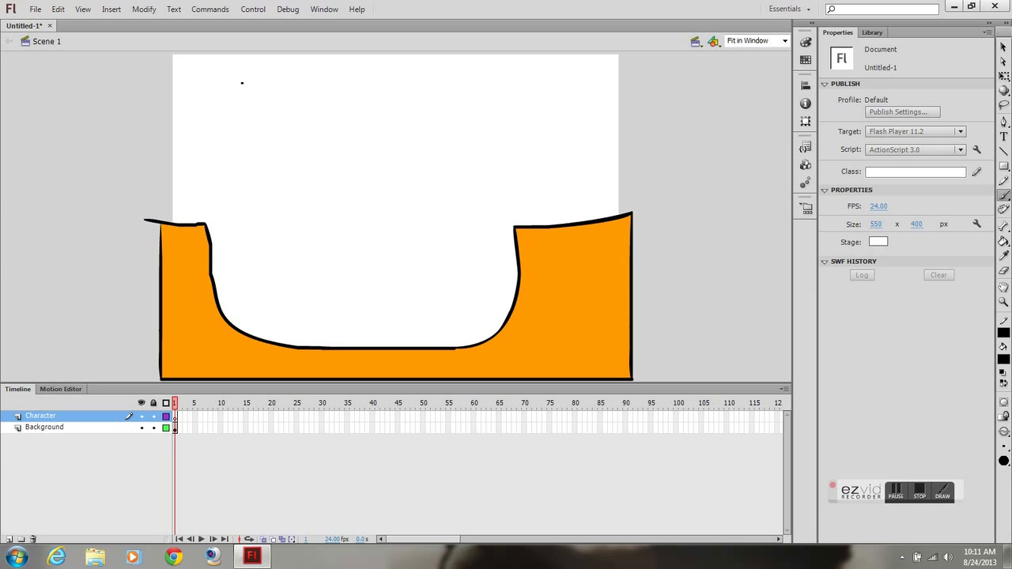
Brush a small tilted black stick figure with head, body, arms and bent legs in the air above the ground's left ledge.
{"action": "mouse_move", "coordinate": [242, 83]}
{"action": "left_mouse_down"}
{"action": "mouse_move", "coordinate": [249, 109]}
{"action": "mouse_move", "coordinate": [260, 96]}
{"action": "mouse_move", "coordinate": [243, 80]}
{"action": "mouse_move", "coordinate": [248, 108]}
{"action": "mouse_move", "coordinate": [233, 97]}
{"action": "mouse_move", "coordinate": [202, 116]}
{"action": "left_mouse_up"}
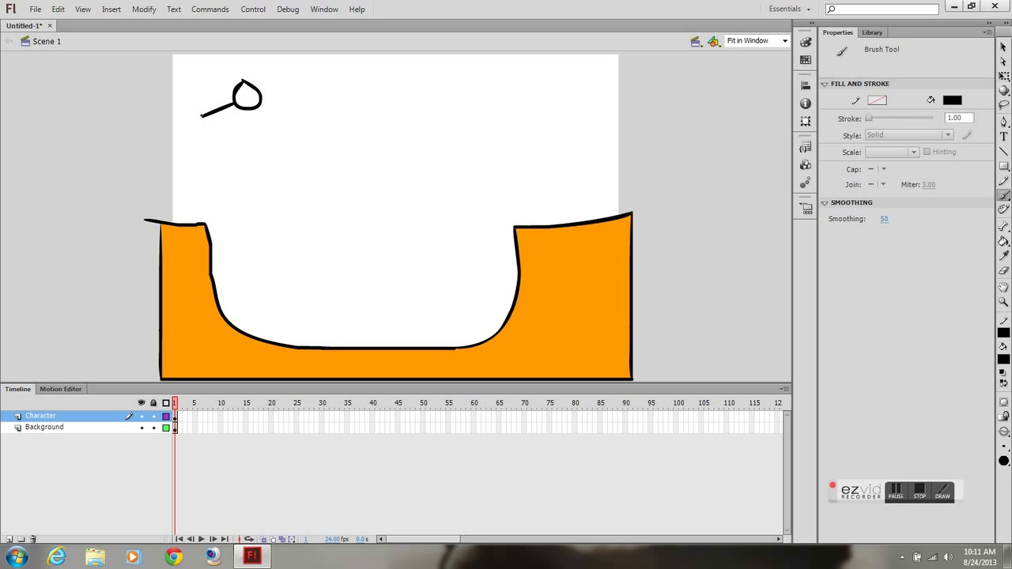
{"action": "key", "text": "ctrl+z"}
{"action": "mouse_move", "coordinate": [236, 103]}
{"action": "left_mouse_down"}
{"action": "mouse_move", "coordinate": [208, 115]}
{"action": "mouse_move", "coordinate": [211, 131]}
{"action": "left_mouse_up"}
{"action": "mouse_move", "coordinate": [204, 93]}
{"action": "left_mouse_down"}
{"action": "mouse_move", "coordinate": [202, 116]}
{"action": "mouse_move", "coordinate": [227, 142]}
{"action": "mouse_move", "coordinate": [202, 116]}
{"action": "mouse_move", "coordinate": [207, 136]}
{"action": "left_mouse_up"}
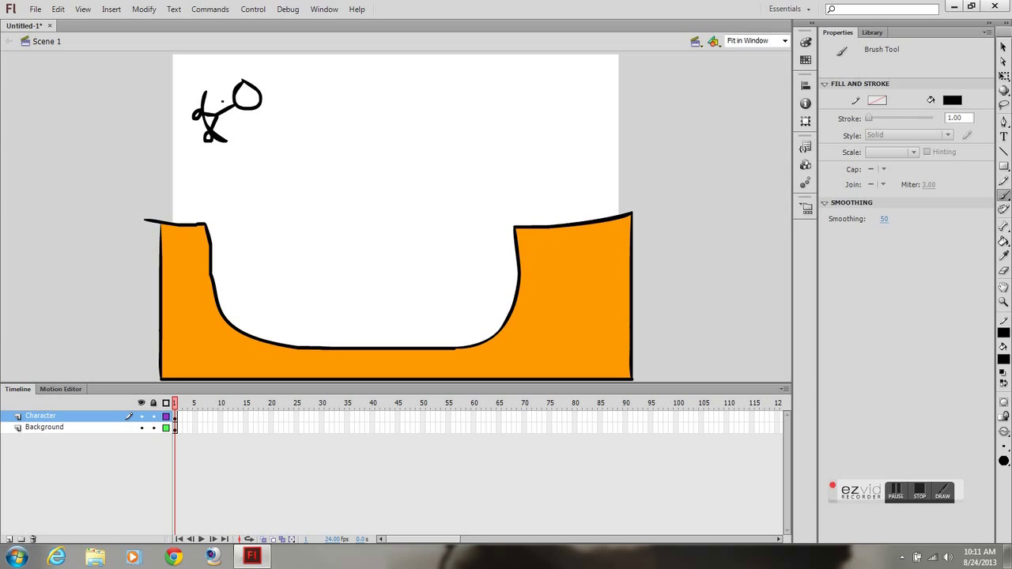
{"action": "left_click_drag", "start_coordinate": [222, 101], "coordinate": [232, 117]}
{"action": "left_click", "coordinate": [8, 539]}
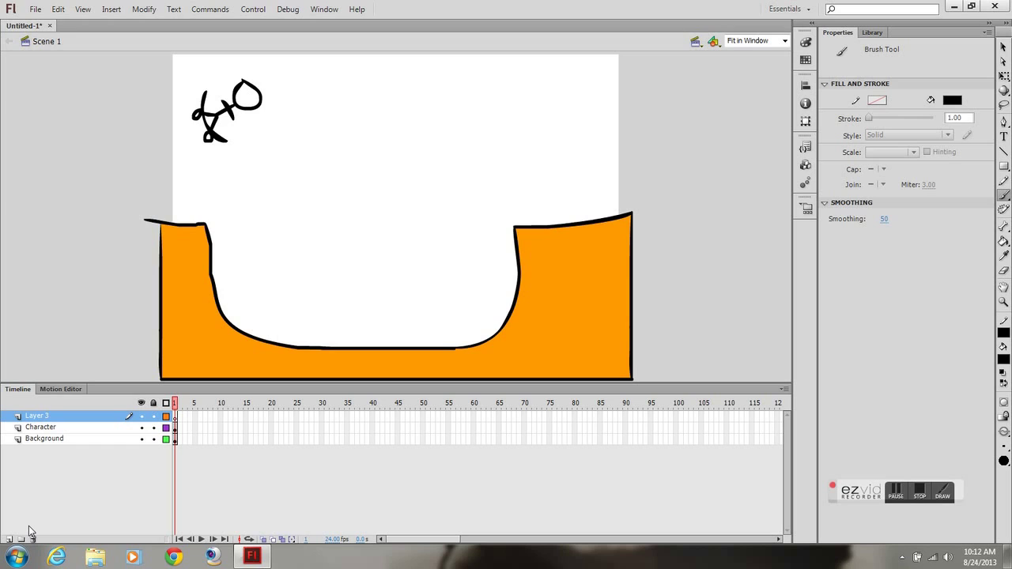
{"action": "key", "text": "ctrl+z"}
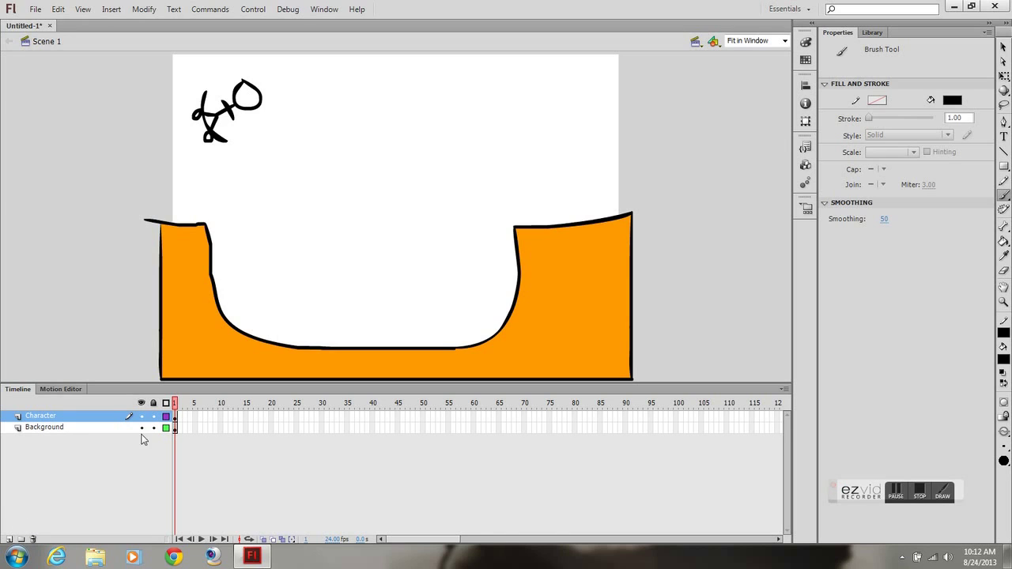
Insert keyframes at frame 2 of the Character layer and frame 71 of the Background layer.
{"action": "right_click", "coordinate": [182, 419]}
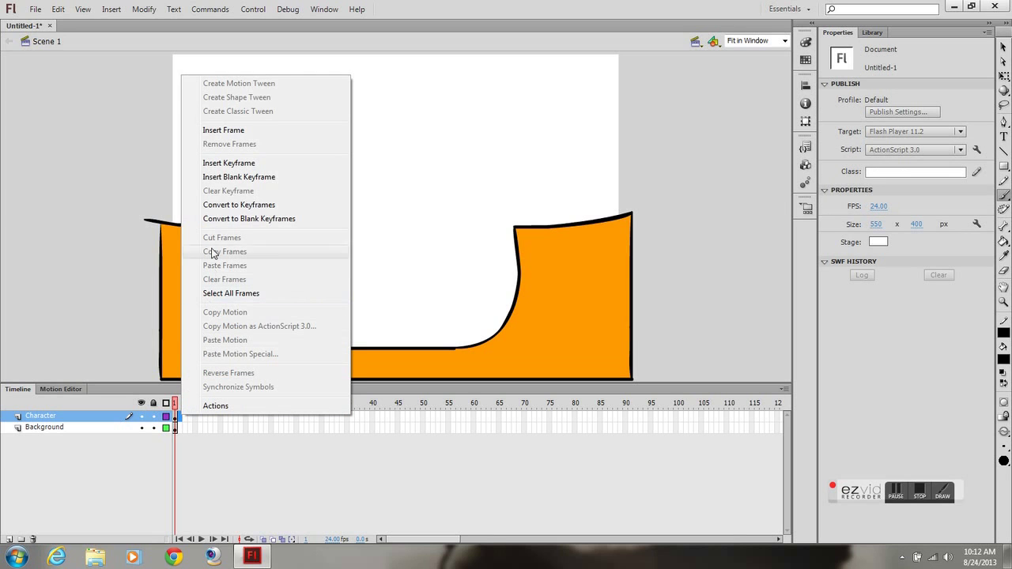
{"action": "left_click", "coordinate": [224, 166]}
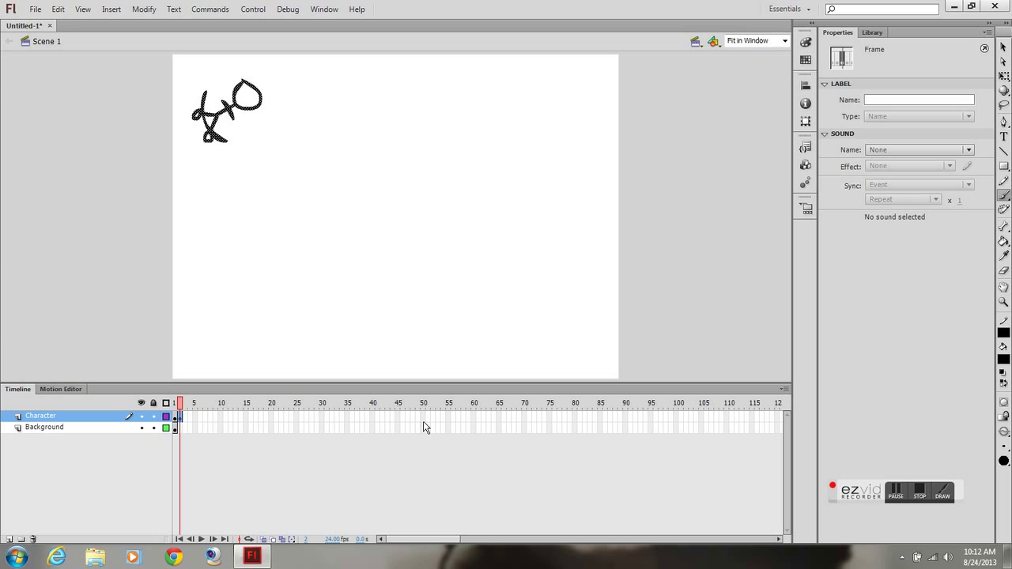
{"action": "left_click", "coordinate": [529, 428]}
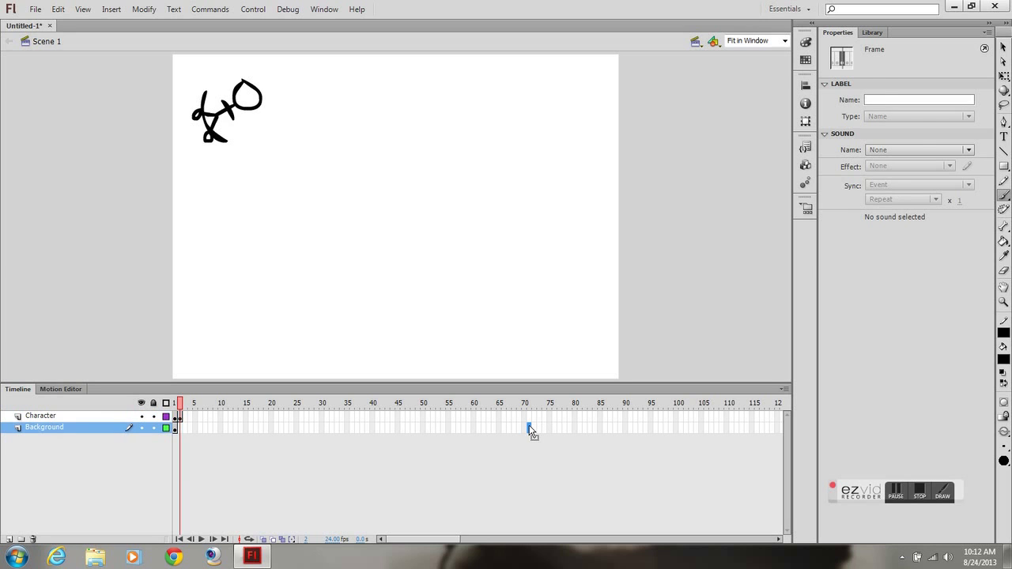
{"action": "right_click", "coordinate": [529, 427]}
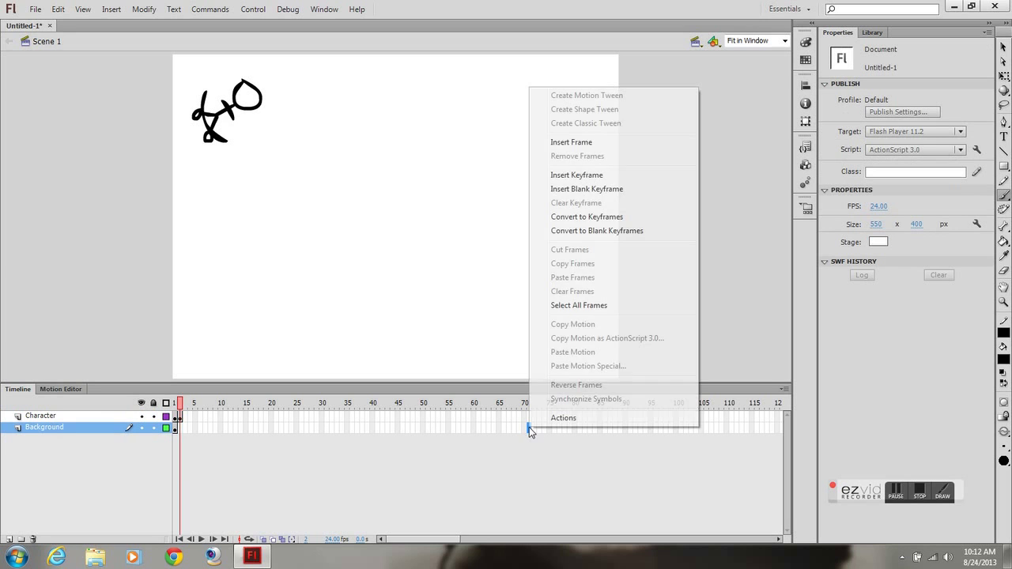
{"action": "left_click", "coordinate": [561, 182]}
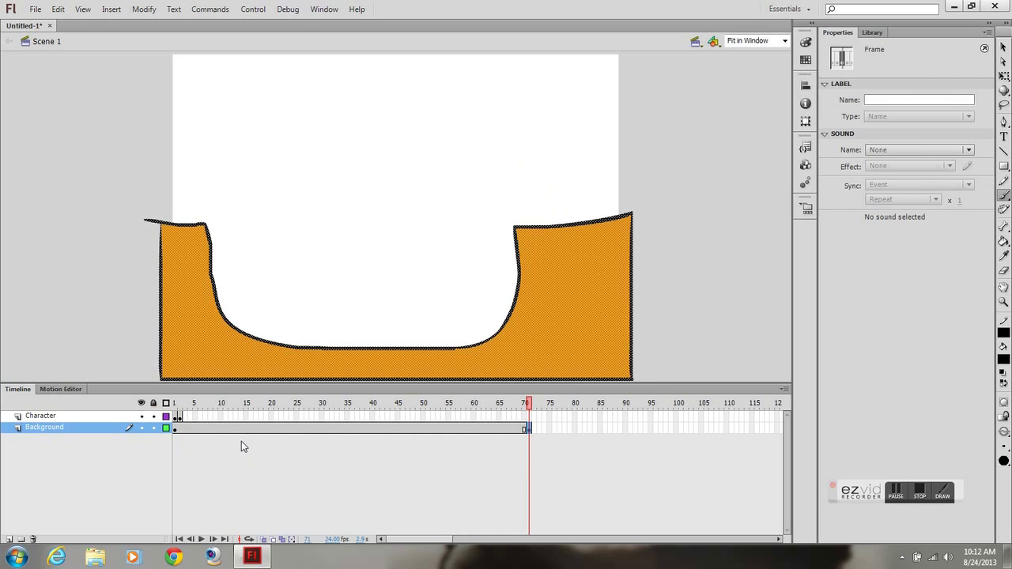
Compare frames 1 and 2, and delete the copied stick figure from frame 2 of the Character layer.
{"action": "left_click", "coordinate": [180, 406]}
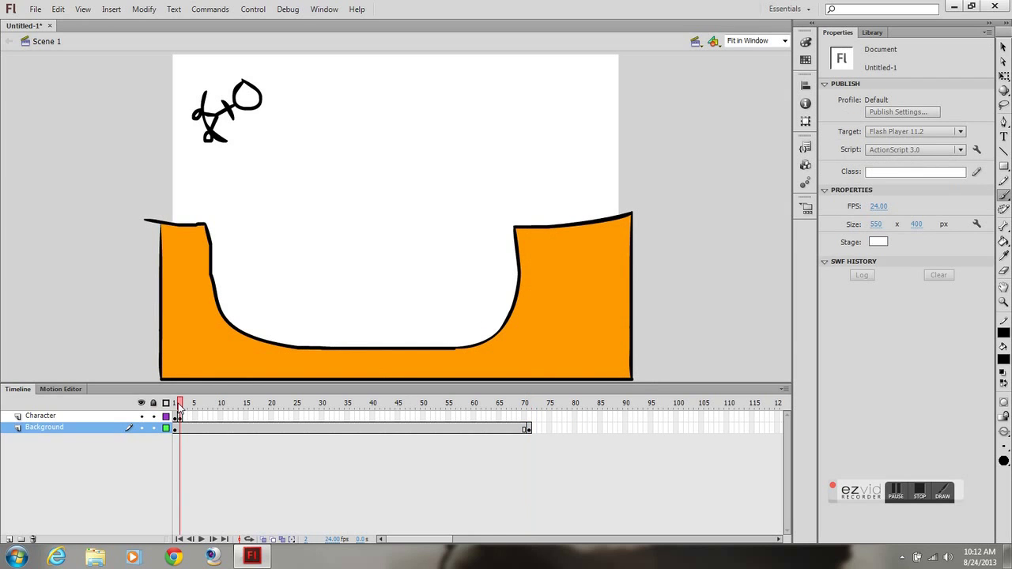
{"action": "left_click", "coordinate": [175, 405]}
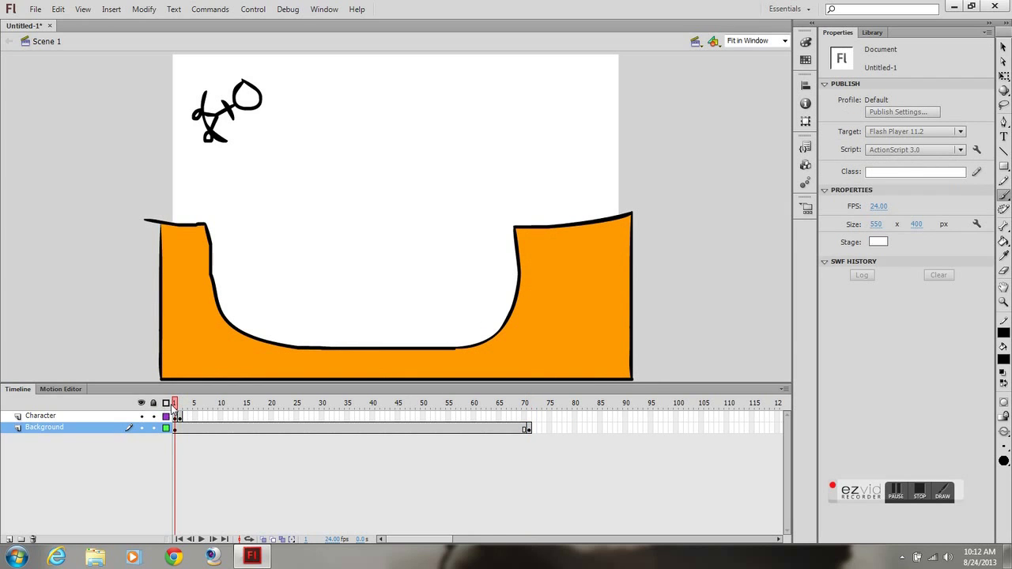
{"action": "left_click", "coordinate": [180, 406]}
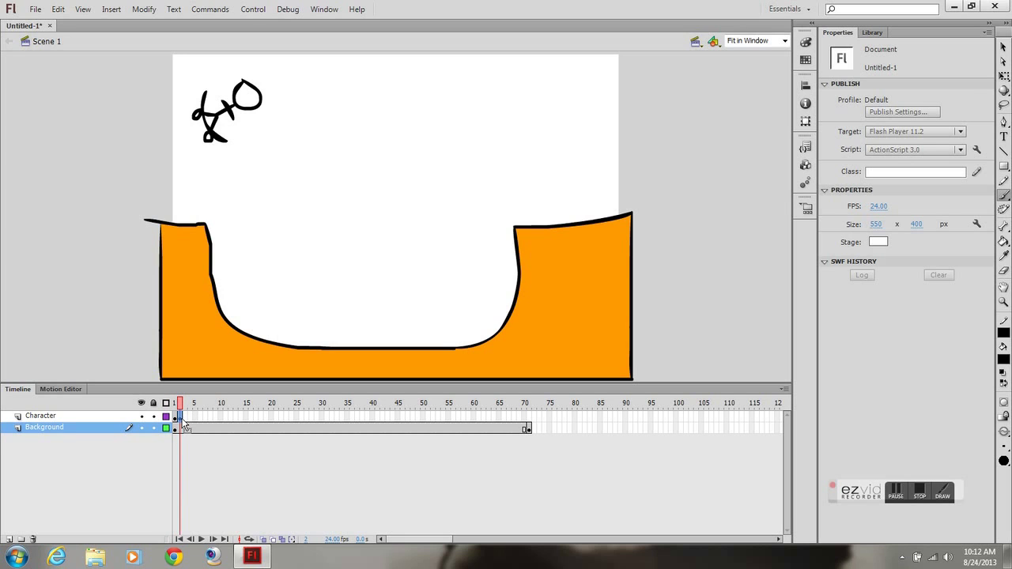
{"action": "left_click", "coordinate": [181, 417]}
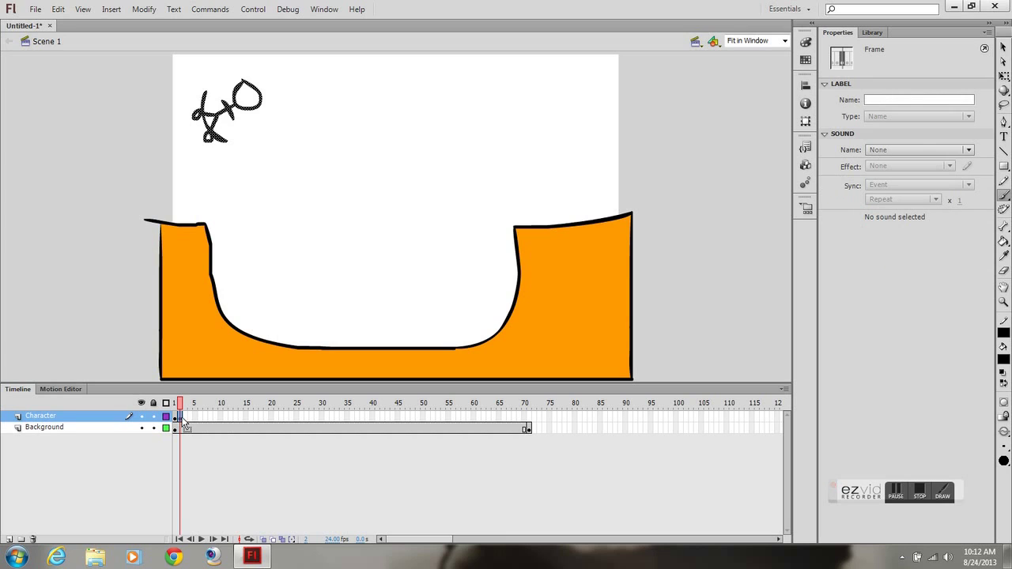
{"action": "key", "text": "Delete"}
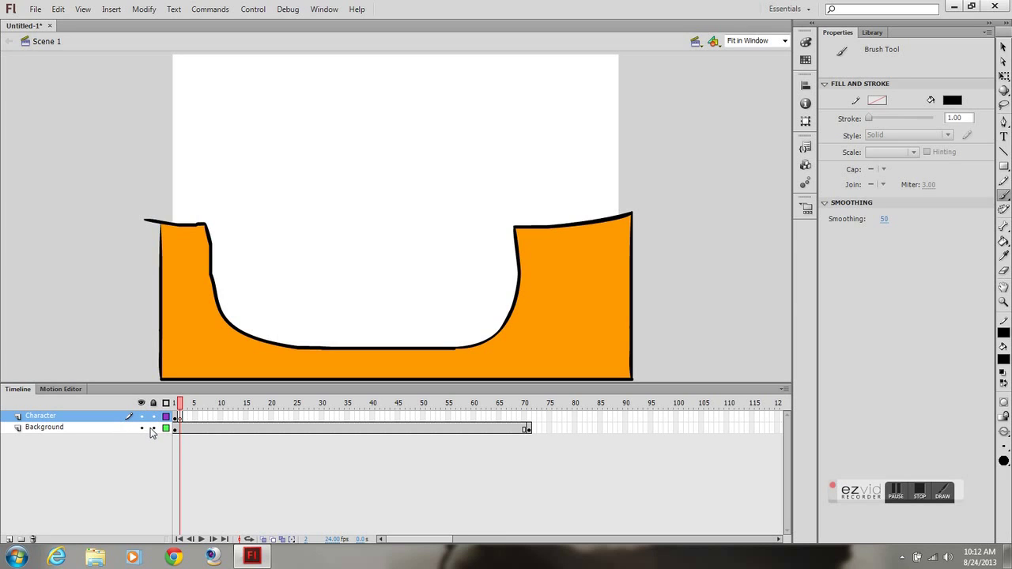
Lock the Background layer, and hide it briefly before showing it again.
{"action": "left_click", "coordinate": [153, 428]}
{"action": "left_click", "coordinate": [141, 428]}
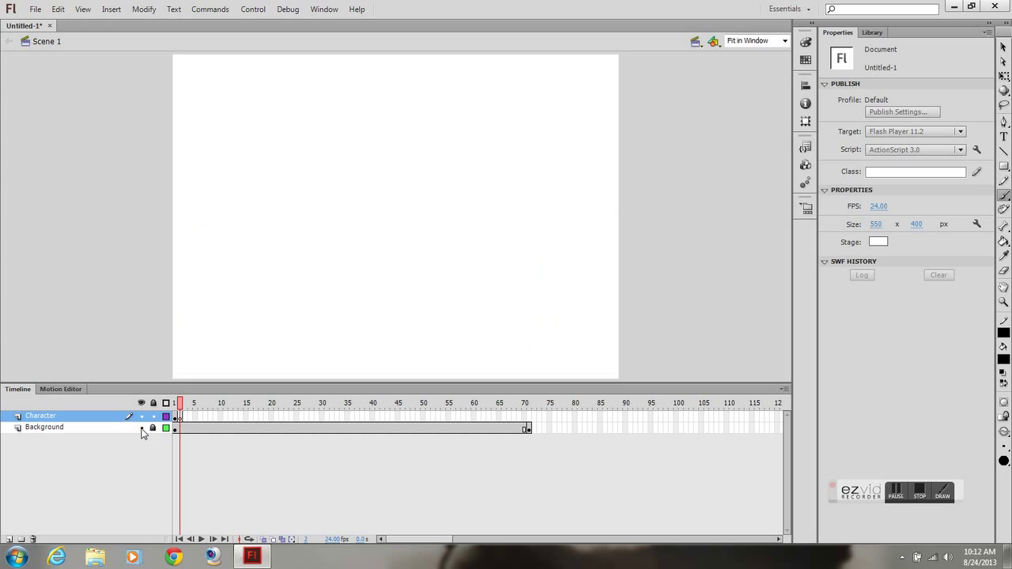
{"action": "left_click", "coordinate": [141, 428]}
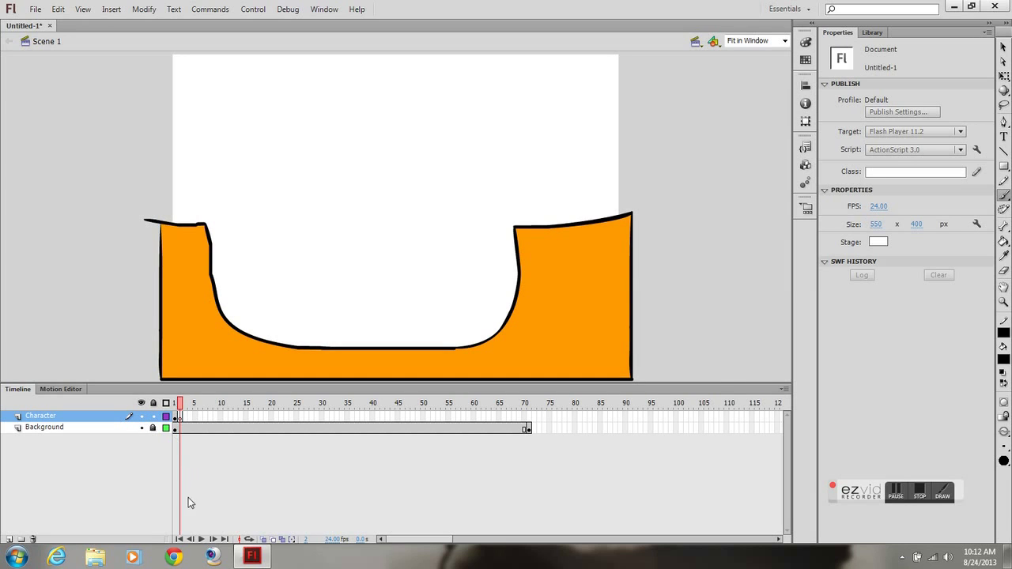
Turn on onion skinning and brush the stick figure's next pose on frame 2, slightly below the ghosted first pose.
{"action": "left_click", "coordinate": [265, 539]}
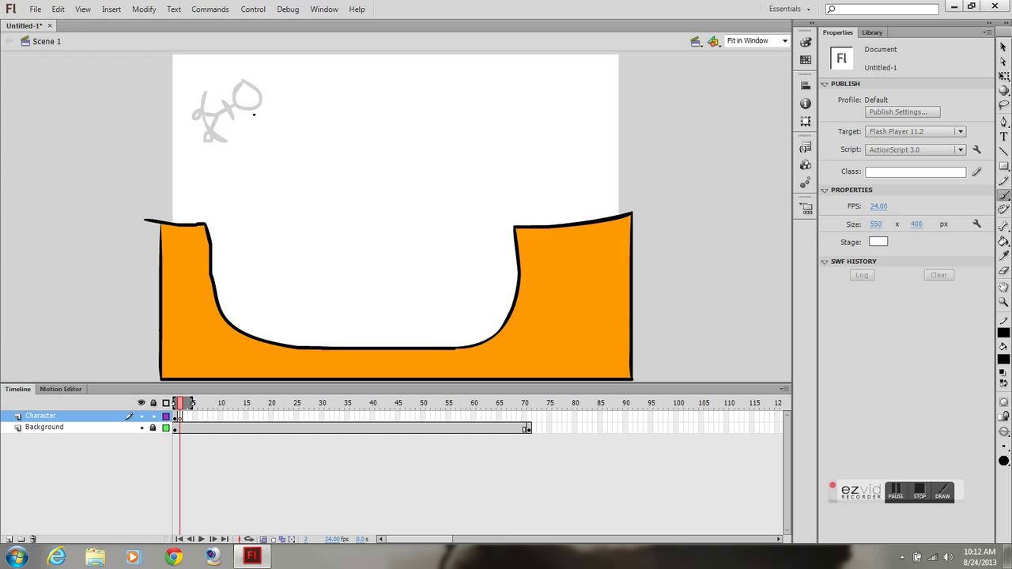
{"action": "mouse_move", "coordinate": [254, 112]}
{"action": "left_mouse_down"}
{"action": "mouse_move", "coordinate": [239, 112]}
{"action": "mouse_move", "coordinate": [234, 136]}
{"action": "mouse_move", "coordinate": [259, 124]}
{"action": "mouse_move", "coordinate": [255, 115]}
{"action": "mouse_move", "coordinate": [211, 147]}
{"action": "mouse_move", "coordinate": [205, 140]}
{"action": "mouse_move", "coordinate": [220, 174]}
{"action": "mouse_move", "coordinate": [204, 146]}
{"action": "mouse_move", "coordinate": [212, 166]}
{"action": "left_mouse_up"}
{"action": "left_click_drag", "start_coordinate": [232, 133], "coordinate": [229, 159]}
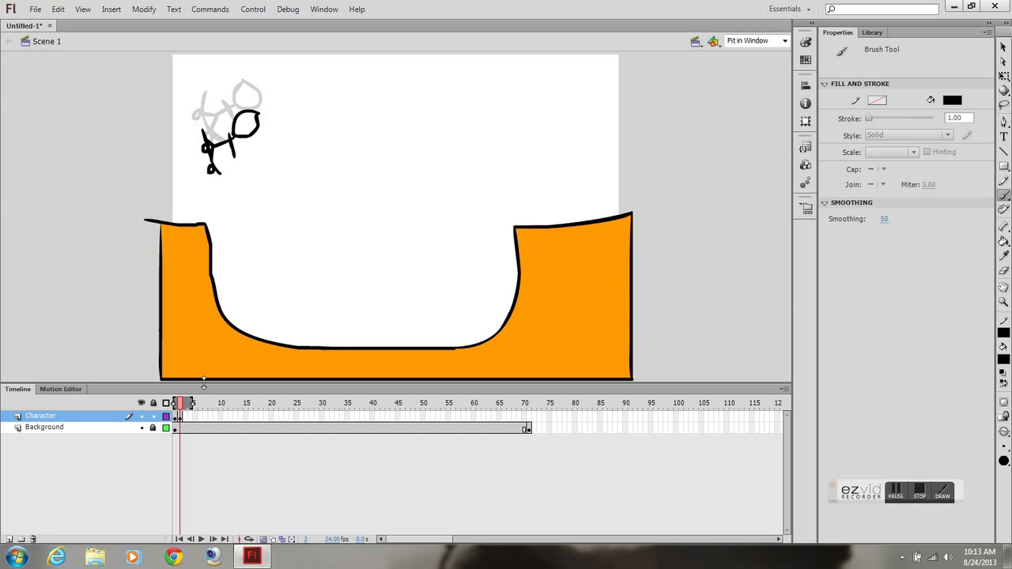
Insert a blank keyframe at frame 3 of the Character layer and brush the stick figure on its skateboard just below the frame 2 pose.
{"action": "key", "text": "F7"}
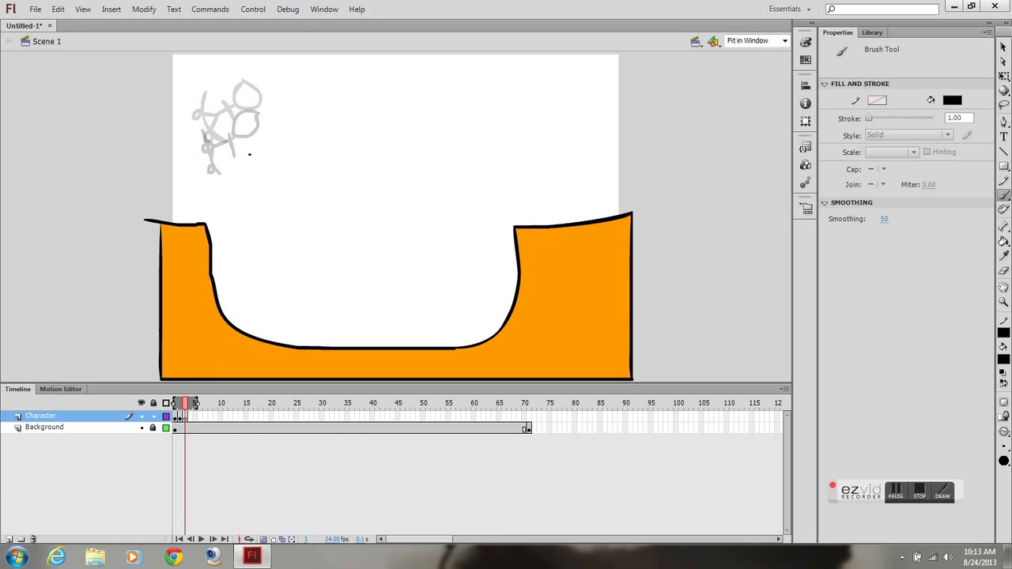
{"action": "mouse_move", "coordinate": [249, 154]}
{"action": "left_mouse_down"}
{"action": "mouse_move", "coordinate": [244, 180]}
{"action": "mouse_move", "coordinate": [253, 168]}
{"action": "mouse_move", "coordinate": [245, 155]}
{"action": "mouse_move", "coordinate": [229, 180]}
{"action": "mouse_move", "coordinate": [205, 170]}
{"action": "mouse_move", "coordinate": [231, 202]}
{"action": "left_mouse_up"}
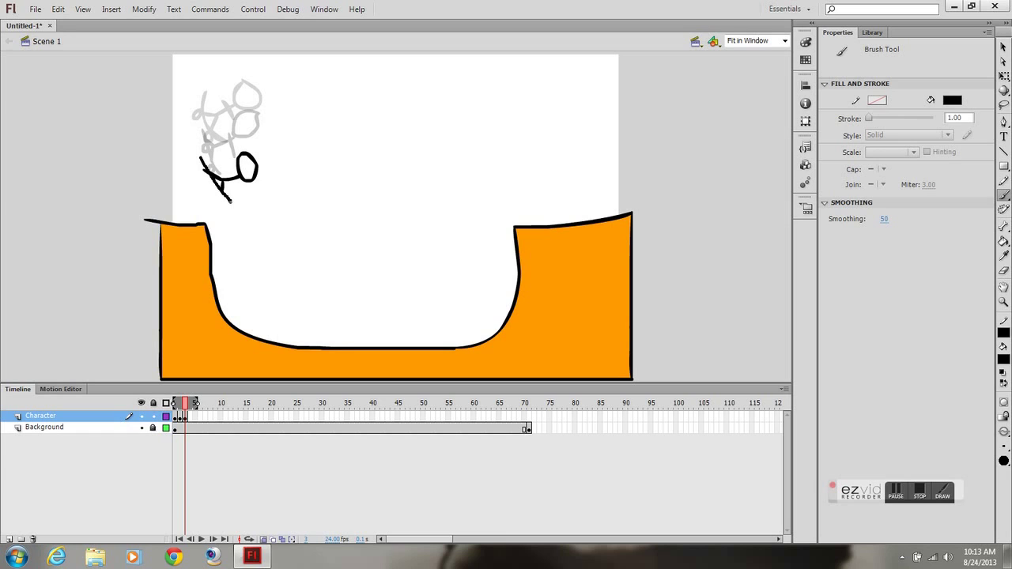
{"action": "mouse_move", "coordinate": [207, 171]}
{"action": "left_mouse_down"}
{"action": "mouse_move", "coordinate": [201, 178]}
{"action": "mouse_move", "coordinate": [219, 198]}
{"action": "mouse_move", "coordinate": [234, 188]}
{"action": "left_mouse_up"}
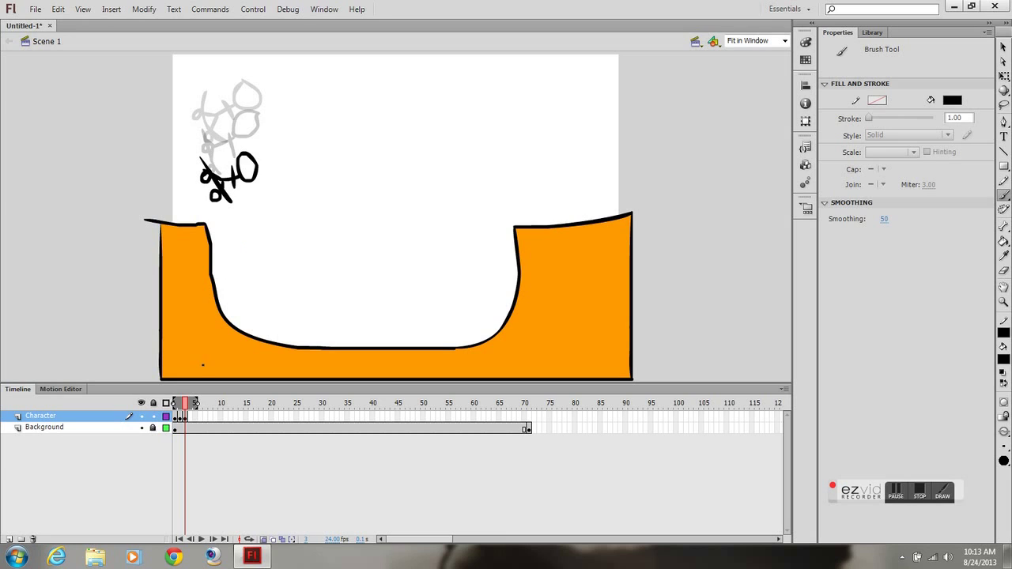
Add a blank keyframe at frame 4 and brush the skater level with the left rim of the ramp, including board, wheels and arms.
{"action": "key", "text": "F7"}
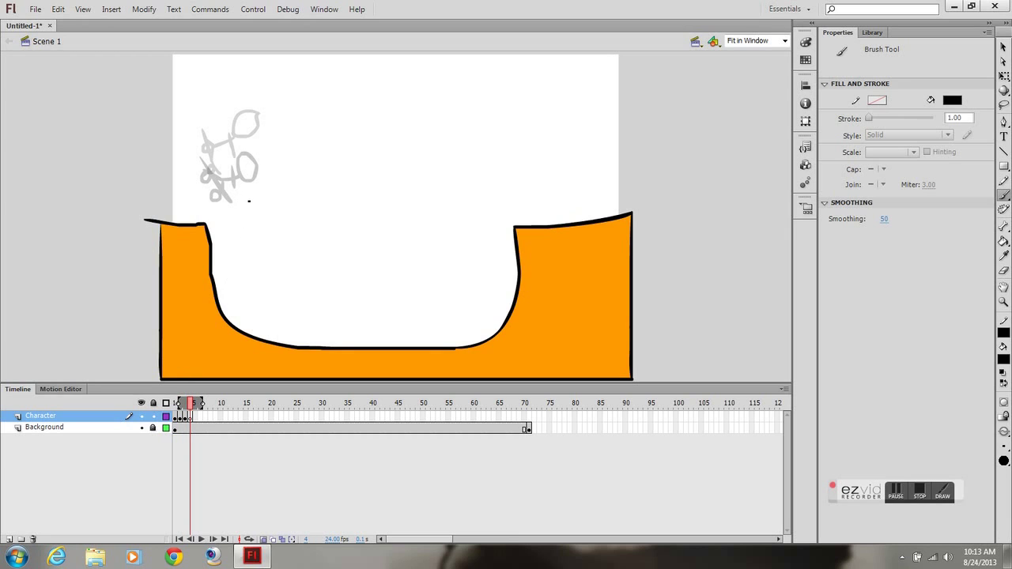
{"action": "mouse_move", "coordinate": [249, 201]}
{"action": "left_mouse_down"}
{"action": "mouse_move", "coordinate": [254, 219]}
{"action": "mouse_move", "coordinate": [260, 206]}
{"action": "mouse_move", "coordinate": [251, 200]}
{"action": "left_mouse_up"}
{"action": "mouse_move", "coordinate": [247, 216]}
{"action": "left_mouse_down"}
{"action": "mouse_move", "coordinate": [211, 214]}
{"action": "mouse_move", "coordinate": [226, 223]}
{"action": "mouse_move", "coordinate": [227, 251]}
{"action": "left_mouse_up"}
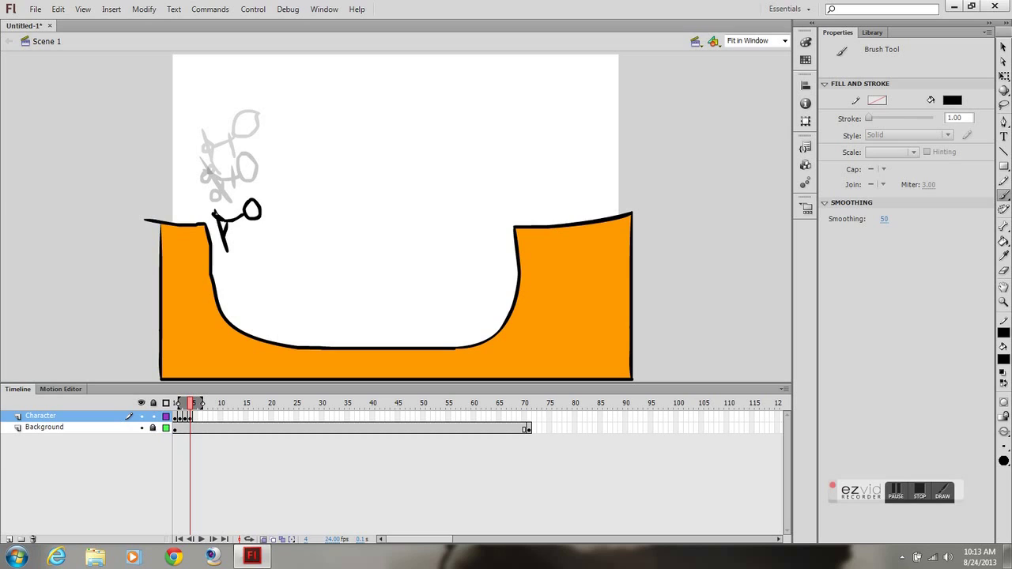
{"action": "left_click_drag", "start_coordinate": [215, 213], "coordinate": [219, 205]}
{"action": "left_click_drag", "start_coordinate": [226, 247], "coordinate": [238, 253]}
{"action": "left_click_drag", "start_coordinate": [216, 218], "coordinate": [225, 247]}
{"action": "left_click_drag", "start_coordinate": [236, 209], "coordinate": [237, 231]}
Add a blank keyframe at frame 5 and brush the skater riding down the left wall just below the rim, redoing the skateboard strokes.
{"action": "left_click", "coordinate": [193, 402]}
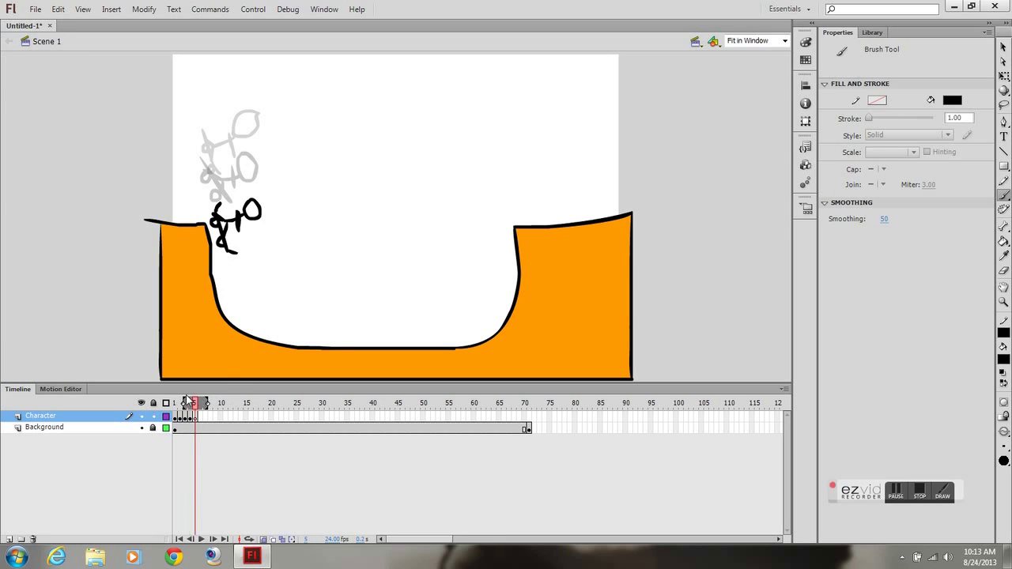
{"action": "key", "text": "F7"}
{"action": "mouse_move", "coordinate": [234, 241]}
{"action": "left_mouse_down"}
{"action": "mouse_move", "coordinate": [237, 260]}
{"action": "mouse_move", "coordinate": [238, 248]}
{"action": "mouse_move", "coordinate": [253, 252]}
{"action": "mouse_move", "coordinate": [222, 256]}
{"action": "mouse_move", "coordinate": [215, 246]}
{"action": "mouse_move", "coordinate": [221, 264]}
{"action": "mouse_move", "coordinate": [219, 242]}
{"action": "mouse_move", "coordinate": [229, 272]}
{"action": "left_mouse_up"}
{"action": "key", "text": "ctrl+z"}
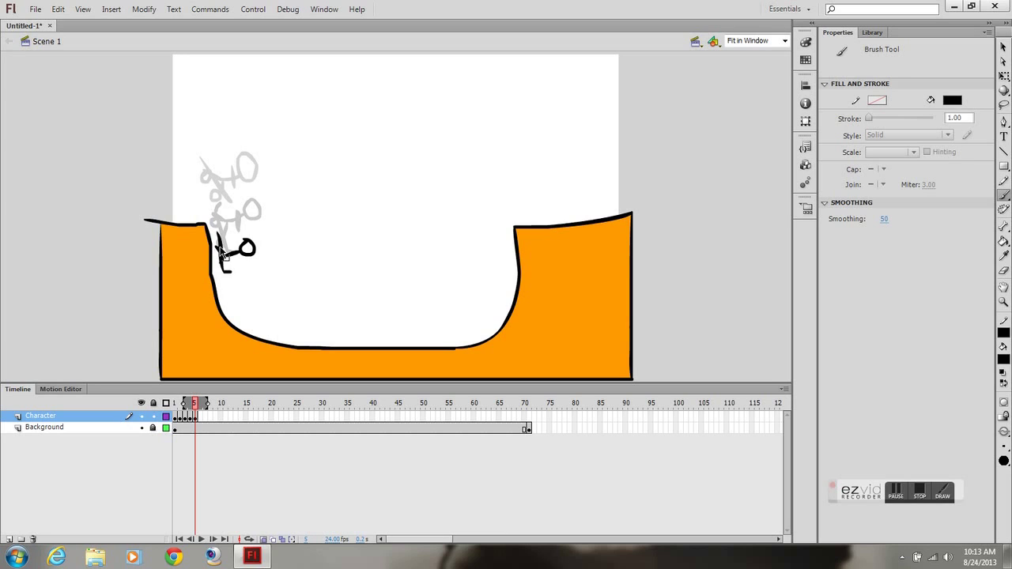
{"action": "key", "text": "ctrl+z"}
{"action": "left_click_drag", "start_coordinate": [216, 237], "coordinate": [232, 271]}
{"action": "key", "text": "ctrl+z"}
{"action": "mouse_move", "coordinate": [215, 237]}
{"action": "left_mouse_down"}
{"action": "mouse_move", "coordinate": [228, 268]}
{"action": "mouse_move", "coordinate": [213, 253]}
{"action": "mouse_move", "coordinate": [213, 272]}
{"action": "mouse_move", "coordinate": [233, 268]}
{"action": "left_mouse_up"}
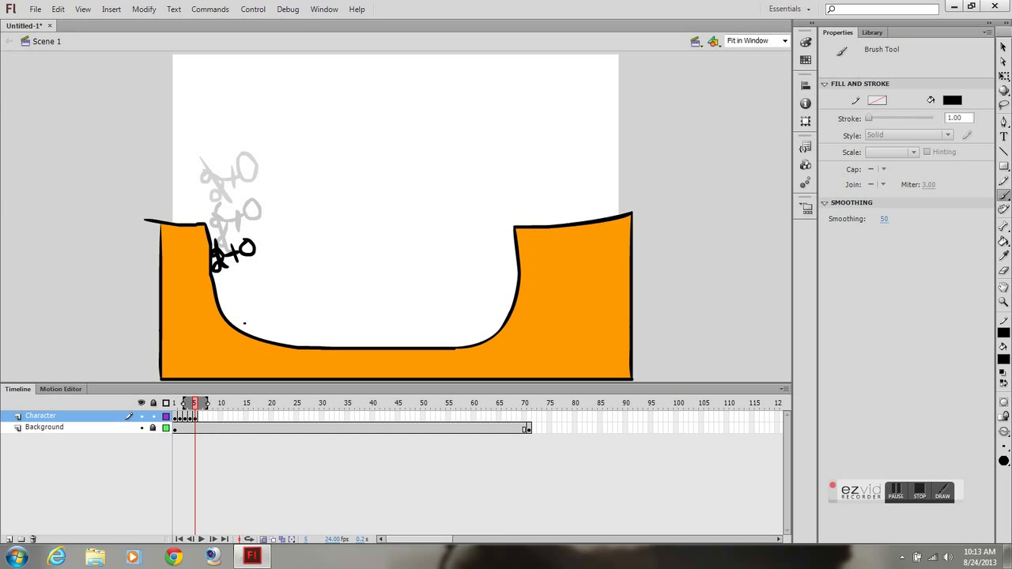
Insert a blank keyframe at frame 6 and brush the skater tilted on the lower curve of the left wall, including arms.
{"action": "key", "text": "F7"}
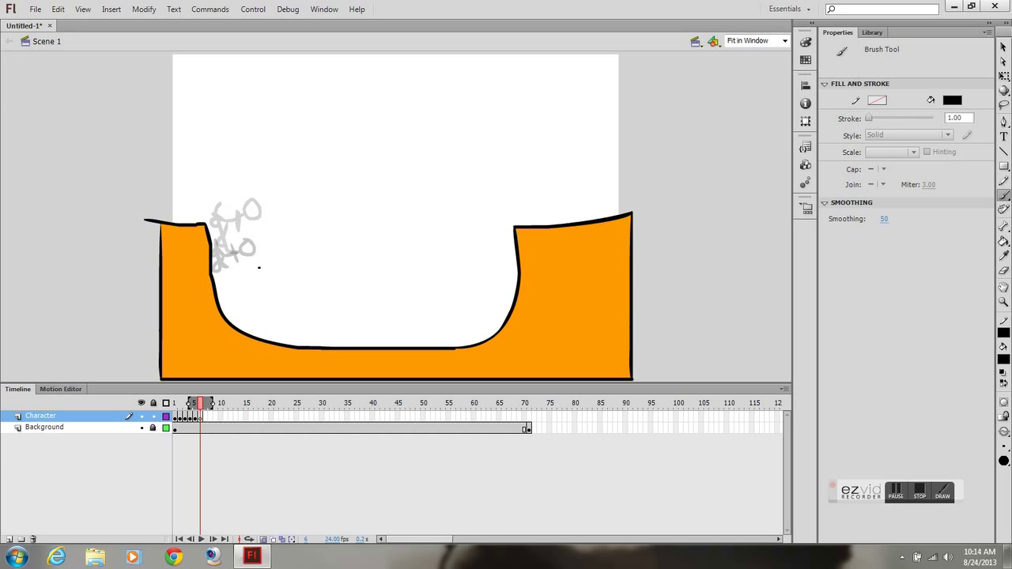
{"action": "mouse_move", "coordinate": [258, 267]}
{"action": "left_mouse_down"}
{"action": "mouse_move", "coordinate": [253, 282]}
{"action": "mouse_move", "coordinate": [266, 272]}
{"action": "mouse_move", "coordinate": [234, 297]}
{"action": "mouse_move", "coordinate": [221, 292]}
{"action": "mouse_move", "coordinate": [247, 313]}
{"action": "mouse_move", "coordinate": [221, 299]}
{"action": "mouse_move", "coordinate": [227, 317]}
{"action": "mouse_move", "coordinate": [230, 309]}
{"action": "left_mouse_up"}
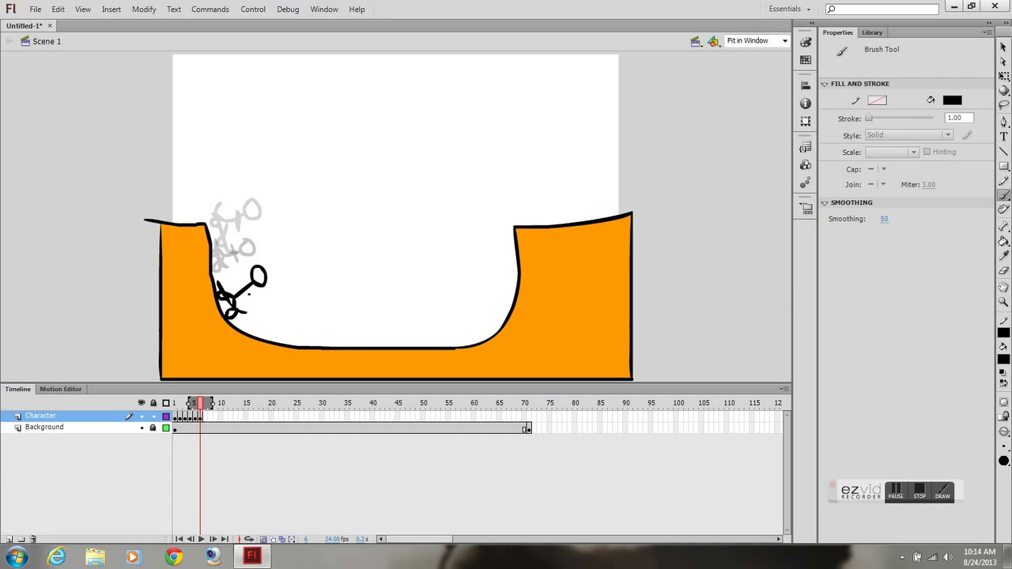
{"action": "left_click_drag", "start_coordinate": [241, 279], "coordinate": [247, 286]}
Add blank keyframes at frames 7 and 8, brushing the skater upright at the start of the ramp floor, then further right on it.
{"action": "key", "text": "F7"}
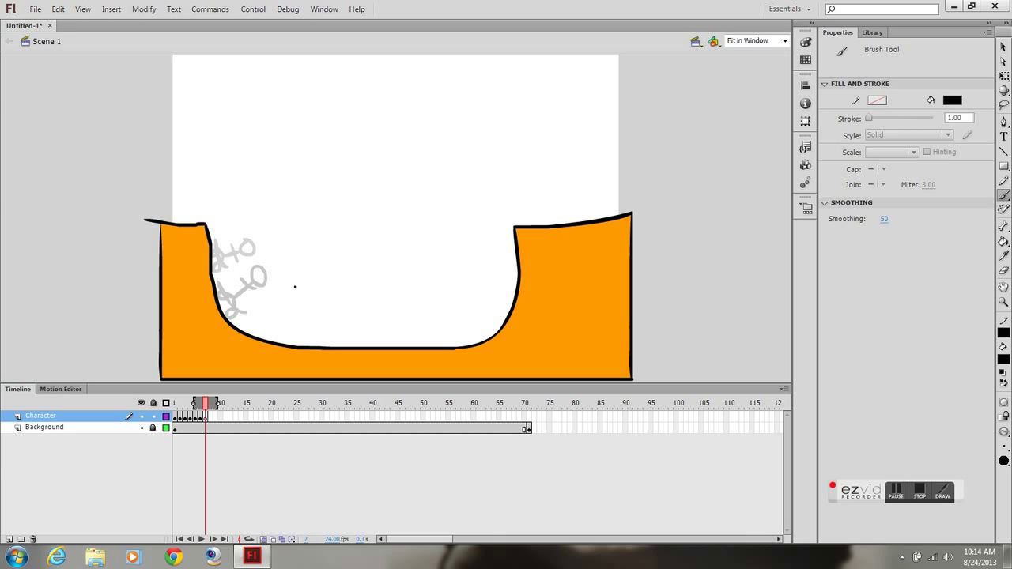
{"action": "mouse_move", "coordinate": [298, 281]}
{"action": "left_mouse_down"}
{"action": "mouse_move", "coordinate": [287, 289]}
{"action": "mouse_move", "coordinate": [305, 295]}
{"action": "mouse_move", "coordinate": [298, 279]}
{"action": "mouse_move", "coordinate": [285, 332]}
{"action": "mouse_move", "coordinate": [315, 330]}
{"action": "mouse_move", "coordinate": [282, 338]}
{"action": "mouse_move", "coordinate": [308, 335]}
{"action": "mouse_move", "coordinate": [307, 312]}
{"action": "left_mouse_up"}
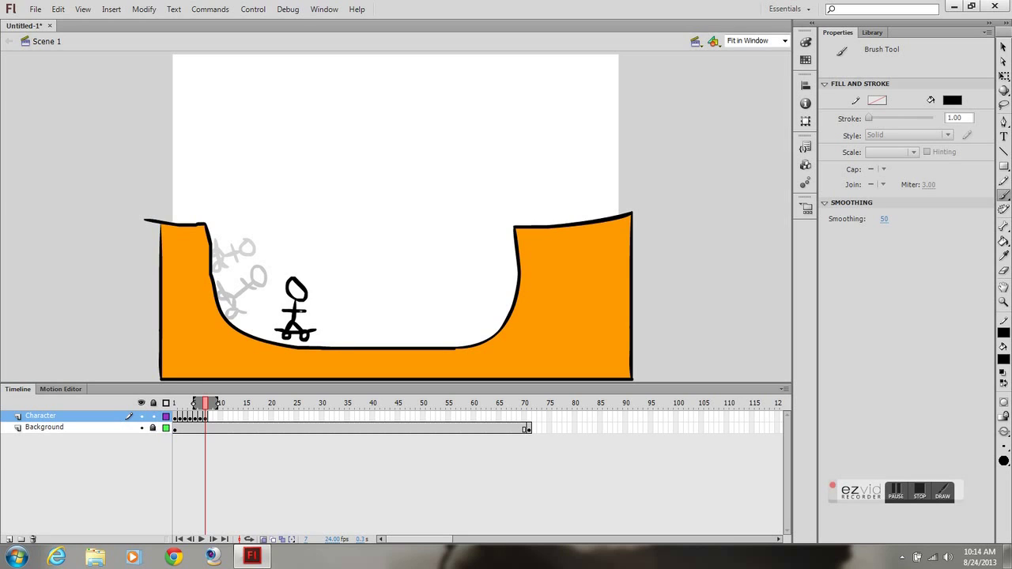
{"action": "key", "text": "F7"}
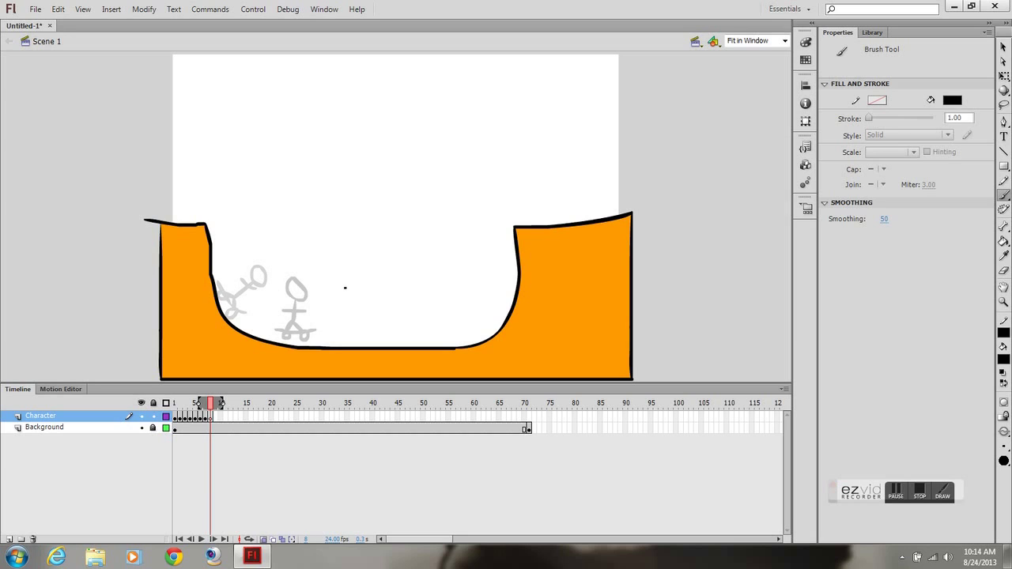
{"action": "mouse_move", "coordinate": [344, 286]}
{"action": "left_mouse_down"}
{"action": "mouse_move", "coordinate": [356, 305]}
{"action": "mouse_move", "coordinate": [338, 292]}
{"action": "mouse_move", "coordinate": [355, 294]}
{"action": "mouse_move", "coordinate": [362, 282]}
{"action": "mouse_move", "coordinate": [351, 278]}
{"action": "mouse_move", "coordinate": [350, 312]}
{"action": "mouse_move", "coordinate": [363, 300]}
{"action": "mouse_move", "coordinate": [359, 329]}
{"action": "mouse_move", "coordinate": [346, 322]}
{"action": "mouse_move", "coordinate": [340, 333]}
{"action": "mouse_move", "coordinate": [379, 323]}
{"action": "mouse_move", "coordinate": [343, 342]}
{"action": "mouse_move", "coordinate": [335, 333]}
{"action": "mouse_move", "coordinate": [372, 338]}
{"action": "mouse_move", "coordinate": [363, 330]}
{"action": "left_mouse_up"}
{"action": "key", "text": "ctrl+z"}
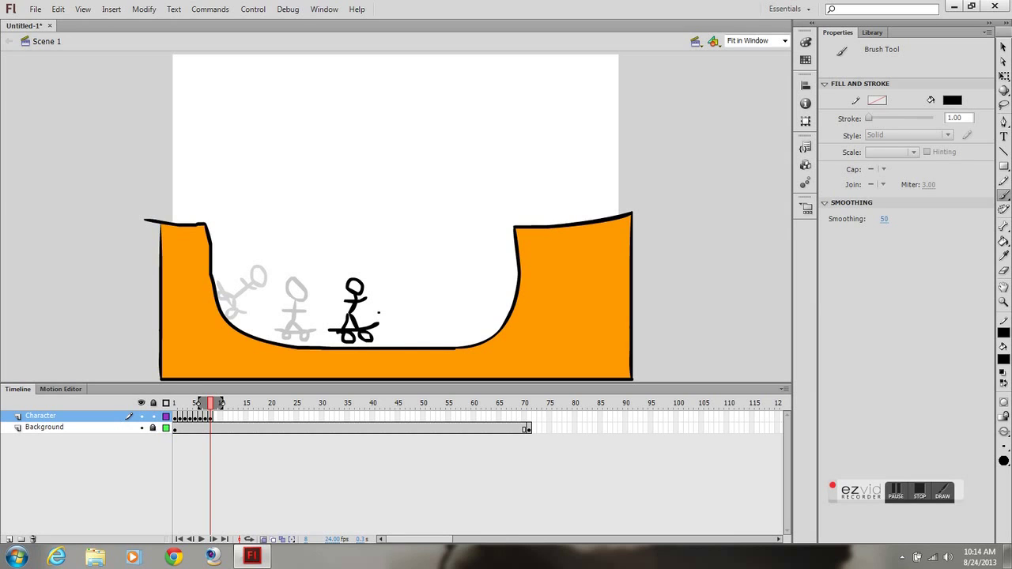
Insert a blank keyframe at frame 9 and brush the skater upright on the ramp floor, just before the right curve.
{"action": "key", "text": "F7"}
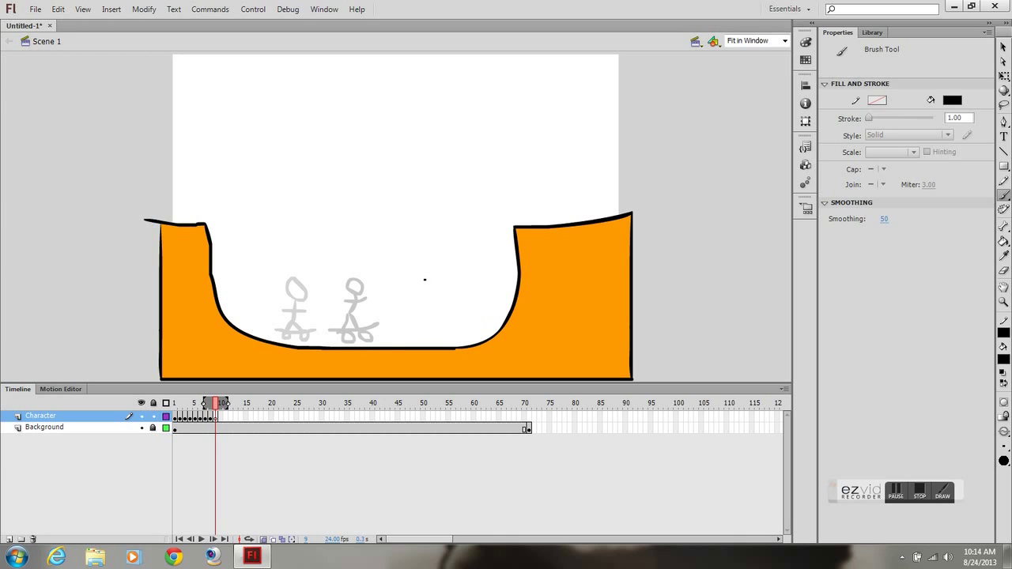
{"action": "mouse_move", "coordinate": [424, 279]}
{"action": "left_mouse_down"}
{"action": "mouse_move", "coordinate": [433, 285]}
{"action": "mouse_move", "coordinate": [426, 278]}
{"action": "mouse_move", "coordinate": [425, 318]}
{"action": "mouse_move", "coordinate": [411, 340]}
{"action": "mouse_move", "coordinate": [441, 340]}
{"action": "mouse_move", "coordinate": [414, 343]}
{"action": "mouse_move", "coordinate": [432, 345]}
{"action": "left_mouse_up"}
{"action": "left_click_drag", "start_coordinate": [424, 310], "coordinate": [441, 299]}
Insert a blank keyframe at frame 10 and brush the skater leaning back with the board on the right curve.
{"action": "key", "text": "F7"}
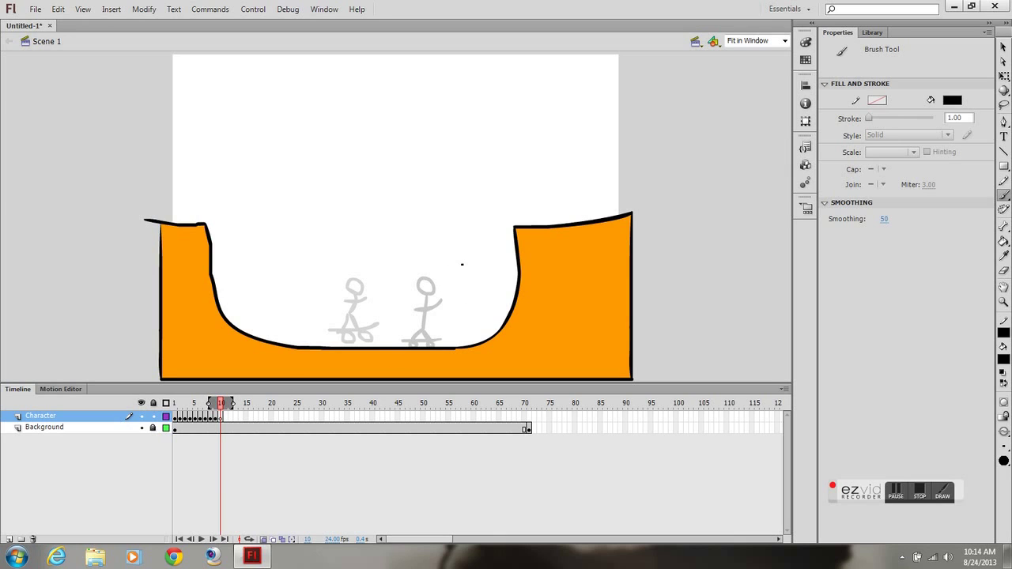
{"action": "mouse_move", "coordinate": [461, 264]}
{"action": "left_mouse_down"}
{"action": "mouse_move", "coordinate": [476, 277]}
{"action": "mouse_move", "coordinate": [461, 266]}
{"action": "mouse_move", "coordinate": [462, 289]}
{"action": "mouse_move", "coordinate": [479, 281]}
{"action": "mouse_move", "coordinate": [463, 276]}
{"action": "mouse_move", "coordinate": [481, 317]}
{"action": "mouse_move", "coordinate": [483, 291]}
{"action": "mouse_move", "coordinate": [481, 328]}
{"action": "mouse_move", "coordinate": [494, 307]}
{"action": "mouse_move", "coordinate": [477, 330]}
{"action": "mouse_move", "coordinate": [498, 327]}
{"action": "mouse_move", "coordinate": [496, 316]}
{"action": "left_mouse_up"}
{"action": "key", "text": "ctrl+z"}
Add a blank keyframe at frame 11 and brush the skater nearly horizontal with the board against the upper right wall, undoing stray strokes.
{"action": "key", "text": "F7"}
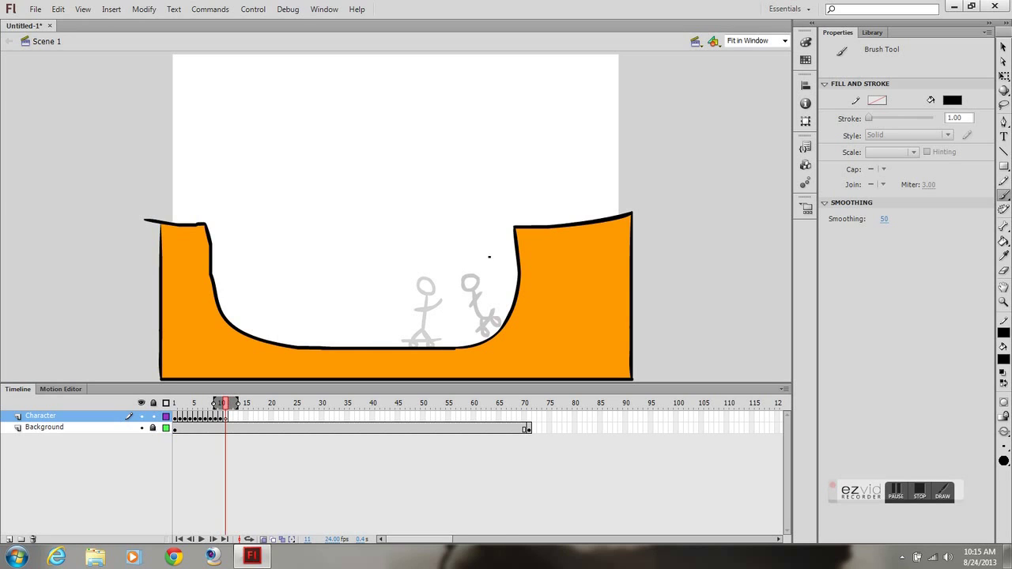
{"action": "mouse_move", "coordinate": [483, 245]}
{"action": "left_mouse_down"}
{"action": "mouse_move", "coordinate": [470, 269]}
{"action": "mouse_move", "coordinate": [488, 248]}
{"action": "mouse_move", "coordinate": [474, 241]}
{"action": "mouse_move", "coordinate": [497, 255]}
{"action": "mouse_move", "coordinate": [510, 248]}
{"action": "mouse_move", "coordinate": [505, 265]}
{"action": "mouse_move", "coordinate": [510, 245]}
{"action": "mouse_move", "coordinate": [501, 276]}
{"action": "mouse_move", "coordinate": [514, 252]}
{"action": "mouse_move", "coordinate": [490, 252]}
{"action": "mouse_move", "coordinate": [487, 268]}
{"action": "left_mouse_up"}
{"action": "key", "text": "ctrl+z"}
{"action": "key", "text": "ctrl+z"}
{"action": "key", "text": "ctrl+z"}
Add blank keyframes at frames 12 and 13, and brush the skater with arms lying horizontally in the air above the right rim on frame 12.
{"action": "key", "text": "F7"}
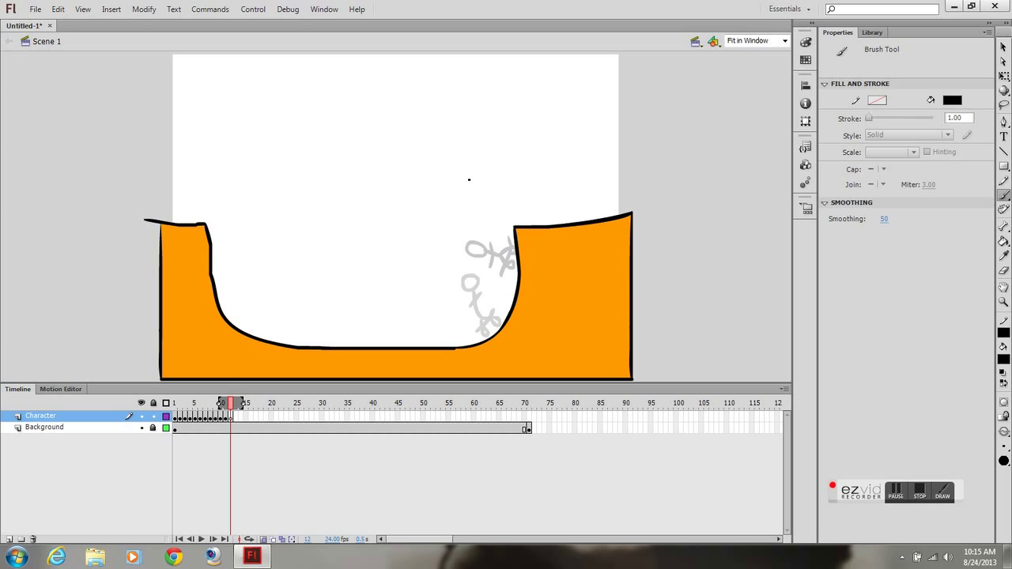
{"action": "mouse_move", "coordinate": [468, 179]}
{"action": "left_mouse_down"}
{"action": "mouse_move", "coordinate": [463, 189]}
{"action": "mouse_move", "coordinate": [476, 195]}
{"action": "mouse_move", "coordinate": [479, 181]}
{"action": "mouse_move", "coordinate": [469, 179]}
{"action": "mouse_move", "coordinate": [502, 188]}
{"action": "mouse_move", "coordinate": [507, 176]}
{"action": "mouse_move", "coordinate": [511, 191]}
{"action": "mouse_move", "coordinate": [509, 177]}
{"action": "mouse_move", "coordinate": [513, 197]}
{"action": "mouse_move", "coordinate": [517, 176]}
{"action": "mouse_move", "coordinate": [516, 195]}
{"action": "left_mouse_up"}
{"action": "key", "text": "F7"}
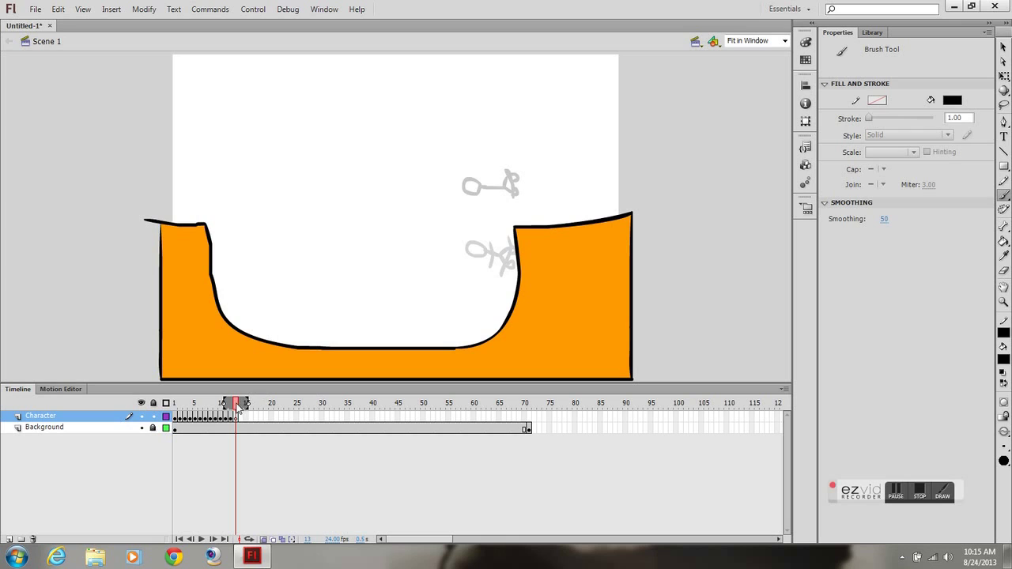
{"action": "left_click_drag", "start_coordinate": [234, 405], "coordinate": [231, 404]}
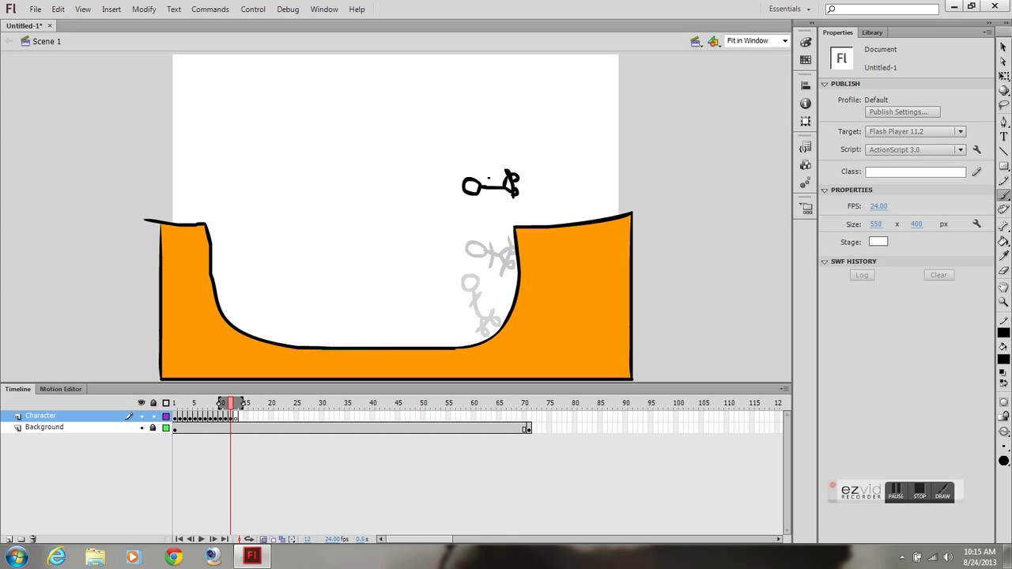
{"action": "left_click_drag", "start_coordinate": [487, 177], "coordinate": [490, 199]}
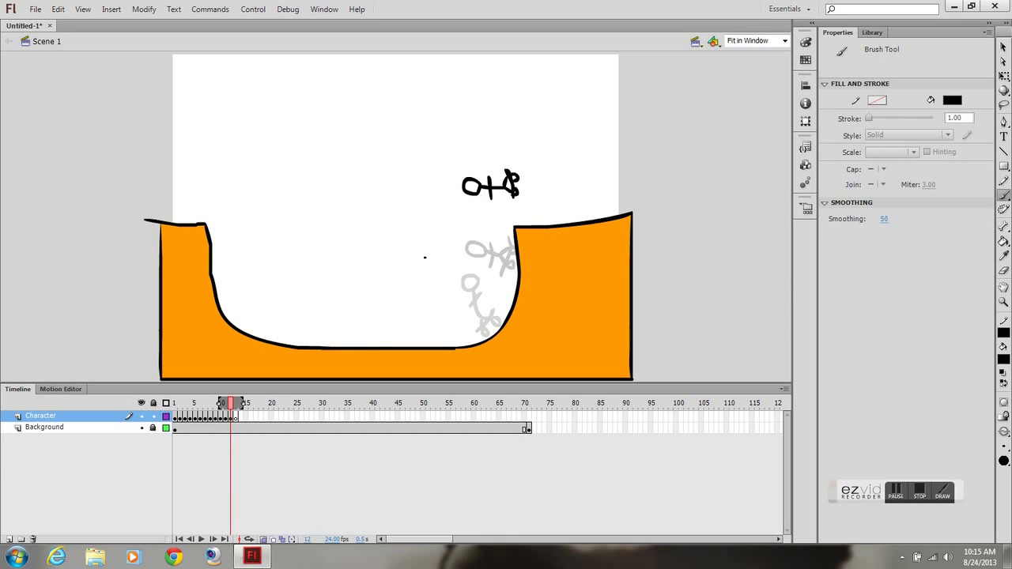
On frame 13, brush the airborne skater starting to flip, with the head low and the skateboard raised diagonally to the upper right.
{"action": "key", "text": "period"}
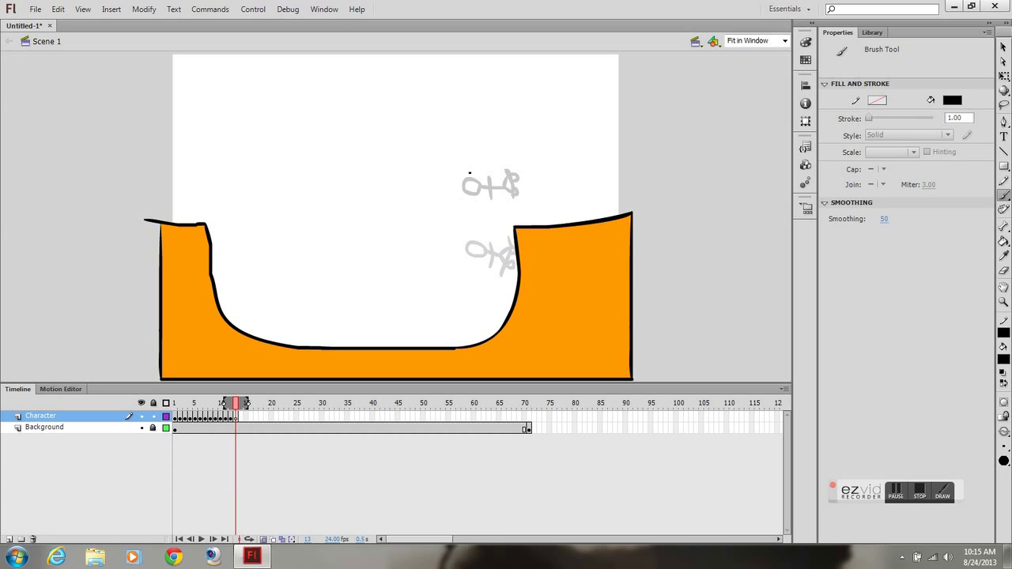
{"action": "mouse_move", "coordinate": [464, 172]}
{"action": "left_mouse_down"}
{"action": "mouse_move", "coordinate": [497, 150]}
{"action": "mouse_move", "coordinate": [493, 140]}
{"action": "mouse_move", "coordinate": [512, 147]}
{"action": "mouse_move", "coordinate": [488, 135]}
{"action": "mouse_move", "coordinate": [515, 157]}
{"action": "mouse_move", "coordinate": [496, 128]}
{"action": "mouse_move", "coordinate": [497, 161]}
{"action": "left_mouse_up"}
{"action": "left_click_drag", "start_coordinate": [492, 156], "coordinate": [506, 164]}
Insert a blank keyframe at frame 14 and brush the skater upside down with the skateboard above the head, including arms.
{"action": "key", "text": "F7"}
{"action": "mouse_move", "coordinate": [462, 169]}
{"action": "left_mouse_down"}
{"action": "mouse_move", "coordinate": [460, 182]}
{"action": "mouse_move", "coordinate": [479, 177]}
{"action": "mouse_move", "coordinate": [462, 168]}
{"action": "mouse_move", "coordinate": [462, 133]}
{"action": "mouse_move", "coordinate": [447, 127]}
{"action": "mouse_move", "coordinate": [471, 109]}
{"action": "mouse_move", "coordinate": [438, 115]}
{"action": "mouse_move", "coordinate": [465, 108]}
{"action": "mouse_move", "coordinate": [455, 106]}
{"action": "left_mouse_up"}
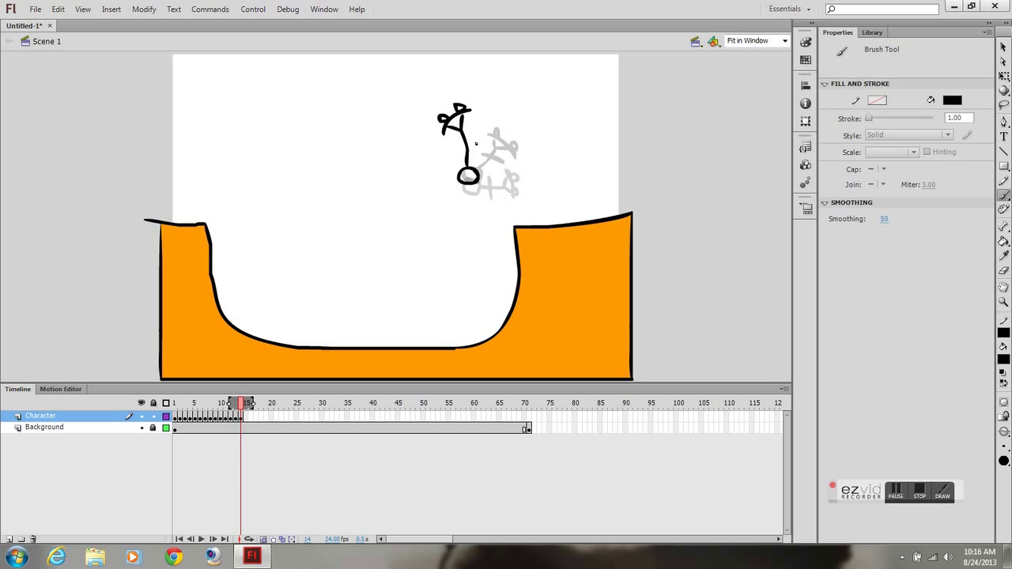
{"action": "mouse_move", "coordinate": [475, 144]}
{"action": "left_mouse_down"}
{"action": "mouse_move", "coordinate": [462, 146]}
{"action": "mouse_move", "coordinate": [477, 144]}
{"action": "left_mouse_up"}
Add blank keyframes at frames 15 and 16, brushing the skater with legs swung to the left, then upright on the board in mid-air.
{"action": "key", "text": "F7"}
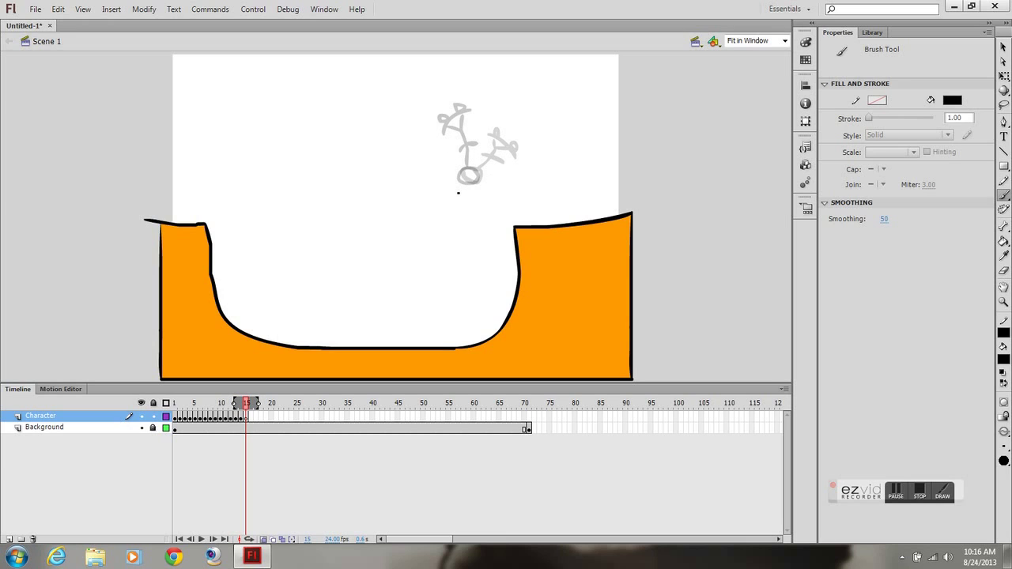
{"action": "mouse_move", "coordinate": [454, 173]}
{"action": "left_mouse_down"}
{"action": "mouse_move", "coordinate": [427, 151]}
{"action": "mouse_move", "coordinate": [419, 170]}
{"action": "mouse_move", "coordinate": [426, 147]}
{"action": "mouse_move", "coordinate": [418, 184]}
{"action": "mouse_move", "coordinate": [426, 149]}
{"action": "mouse_move", "coordinate": [409, 155]}
{"action": "mouse_move", "coordinate": [408, 170]}
{"action": "mouse_move", "coordinate": [444, 179]}
{"action": "left_mouse_up"}
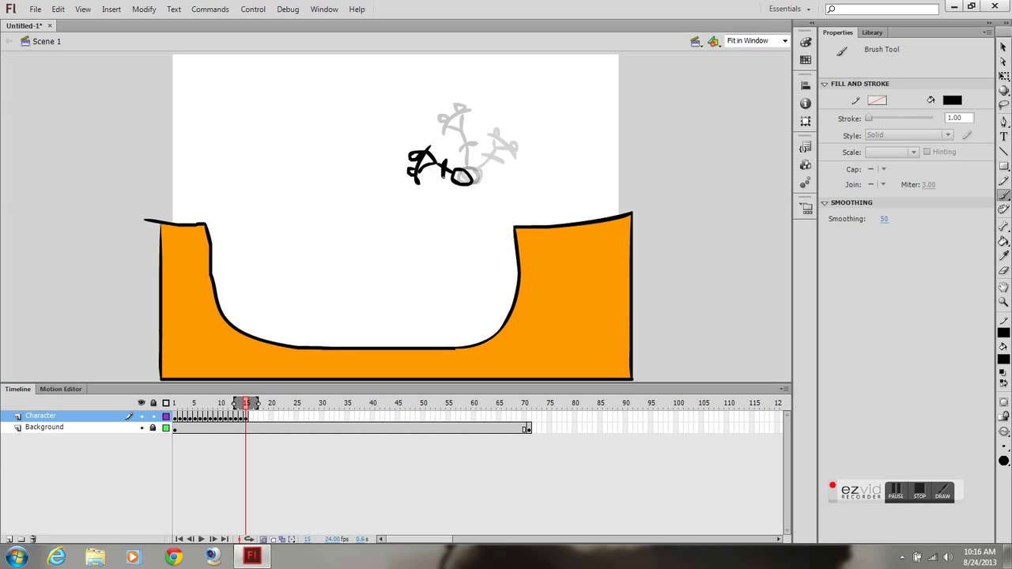
{"action": "key", "text": "F7"}
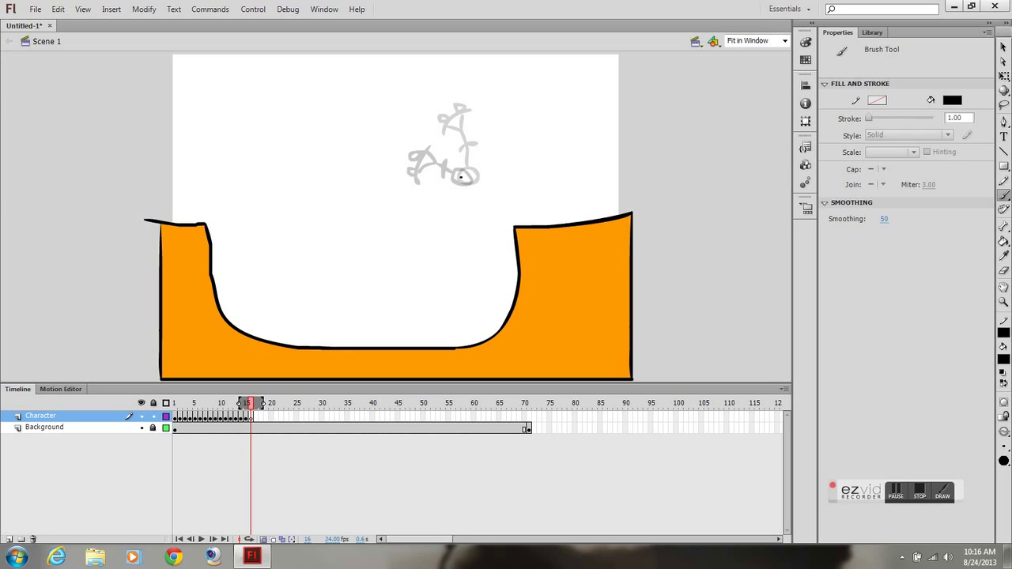
{"action": "mouse_move", "coordinate": [459, 178]}
{"action": "left_mouse_down"}
{"action": "mouse_move", "coordinate": [461, 198]}
{"action": "mouse_move", "coordinate": [472, 186]}
{"action": "mouse_move", "coordinate": [461, 178]}
{"action": "mouse_move", "coordinate": [445, 224]}
{"action": "mouse_move", "coordinate": [460, 228]}
{"action": "left_mouse_up"}
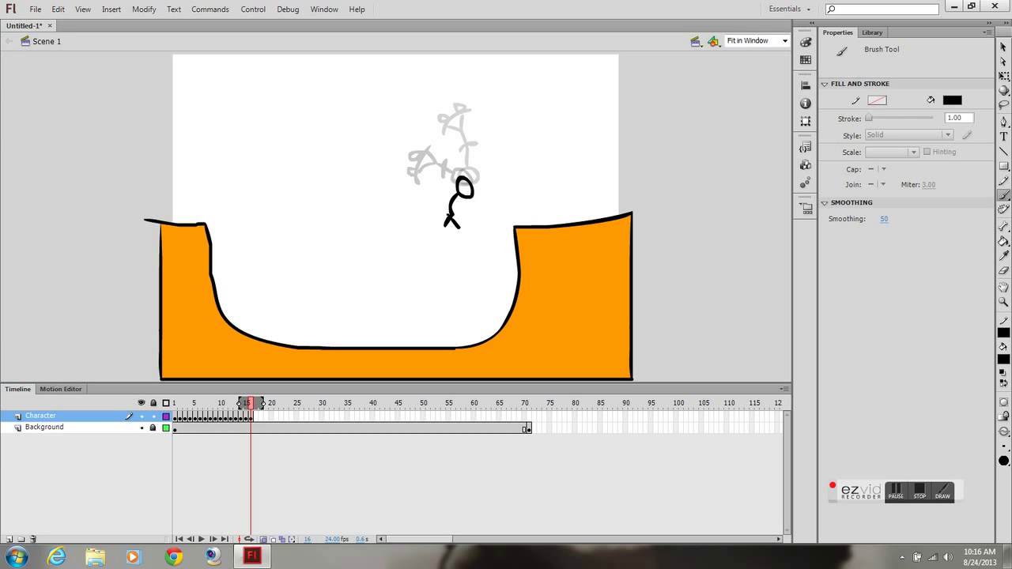
{"action": "key", "text": "ctrl+z"}
{"action": "mouse_move", "coordinate": [452, 213]}
{"action": "left_mouse_down"}
{"action": "mouse_move", "coordinate": [465, 227]}
{"action": "mouse_move", "coordinate": [464, 204]}
{"action": "mouse_move", "coordinate": [442, 225]}
{"action": "mouse_move", "coordinate": [468, 221]}
{"action": "mouse_move", "coordinate": [465, 232]}
{"action": "mouse_move", "coordinate": [443, 225]}
{"action": "left_mouse_up"}
Insert a blank keyframe at frame 17 and brush the skater landing against the top of the right wall, redoing the skateboard strokes.
{"action": "key", "text": "F7"}
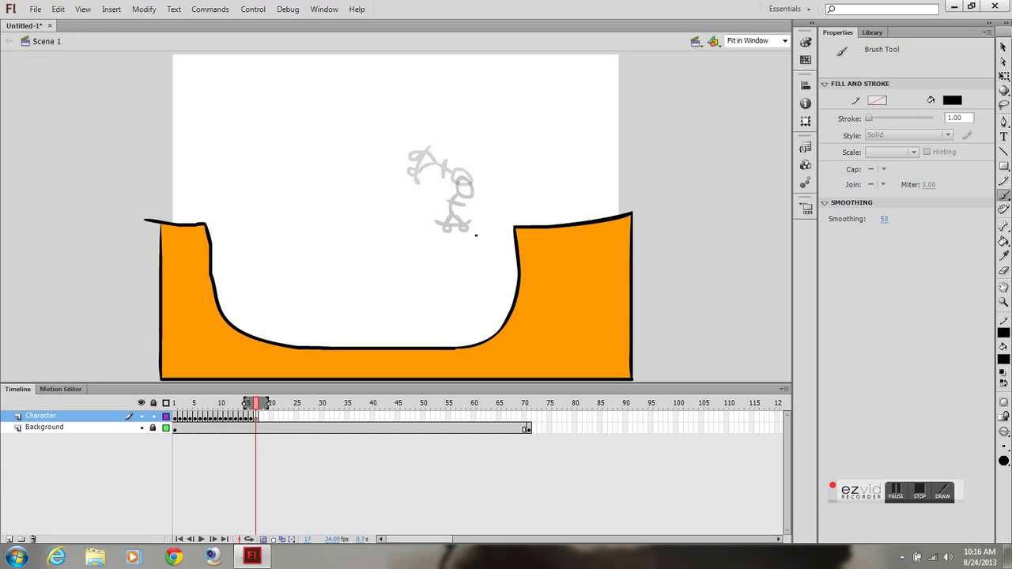
{"action": "mouse_move", "coordinate": [469, 207]}
{"action": "left_mouse_down"}
{"action": "mouse_move", "coordinate": [464, 230]}
{"action": "mouse_move", "coordinate": [478, 212]}
{"action": "mouse_move", "coordinate": [469, 208]}
{"action": "mouse_move", "coordinate": [495, 237]}
{"action": "mouse_move", "coordinate": [506, 229]}
{"action": "mouse_move", "coordinate": [502, 254]}
{"action": "mouse_move", "coordinate": [508, 237]}
{"action": "left_mouse_up"}
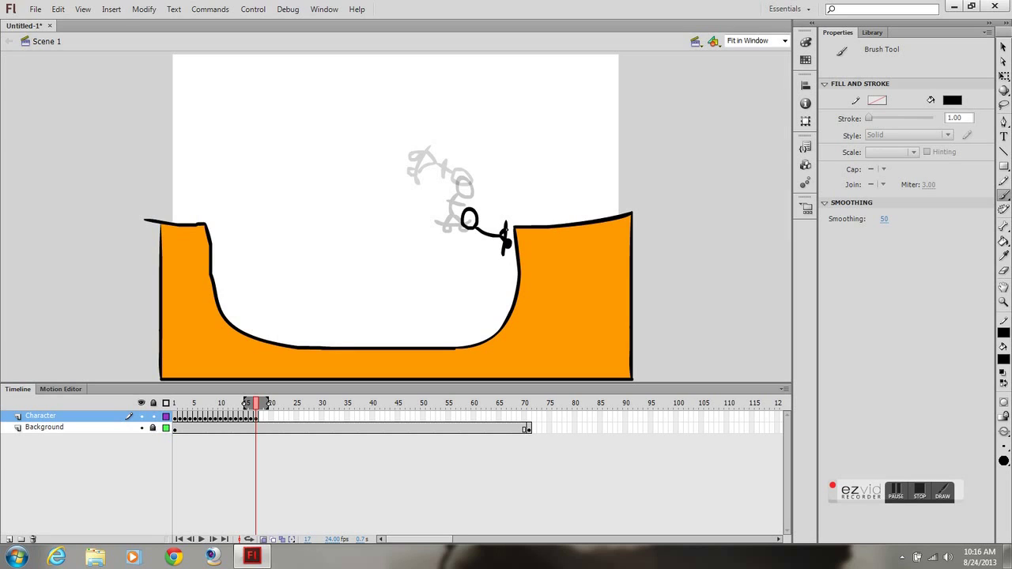
{"action": "key", "text": "ctrl+z"}
{"action": "key", "text": "ctrl+z"}
{"action": "key", "text": "ctrl+z"}
{"action": "mouse_move", "coordinate": [505, 240]}
{"action": "left_mouse_down"}
{"action": "mouse_move", "coordinate": [509, 253]}
{"action": "mouse_move", "coordinate": [506, 229]}
{"action": "mouse_move", "coordinate": [485, 244]}
{"action": "left_mouse_up"}
Add blank keyframes at frames 18 and 19, brushing the skater lower on the right wall, then on the lower right curve.
{"action": "key", "text": "F7"}
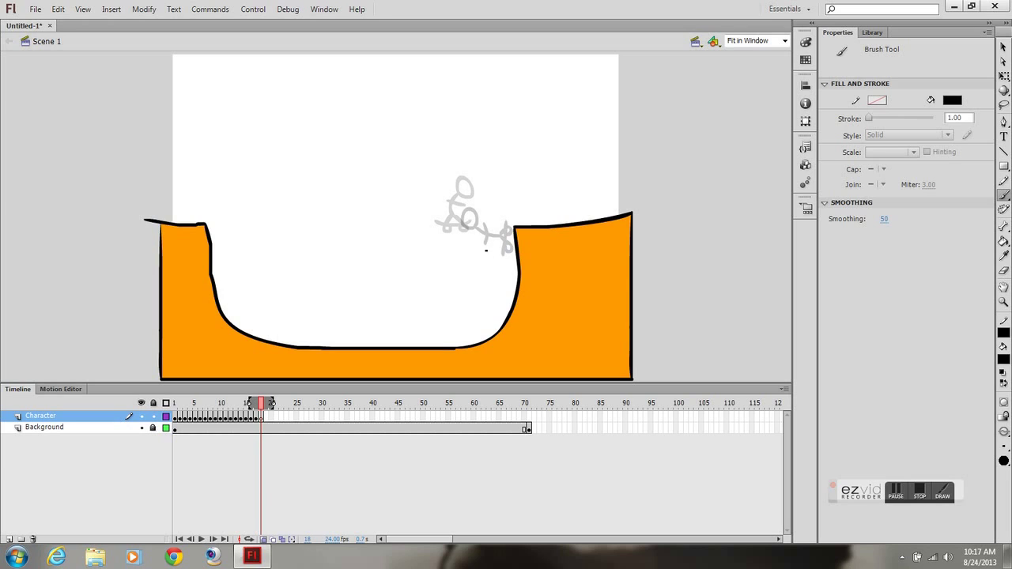
{"action": "mouse_move", "coordinate": [474, 237]}
{"action": "left_mouse_down"}
{"action": "mouse_move", "coordinate": [508, 257]}
{"action": "mouse_move", "coordinate": [508, 271]}
{"action": "mouse_move", "coordinate": [509, 256]}
{"action": "mouse_move", "coordinate": [504, 284]}
{"action": "mouse_move", "coordinate": [513, 259]}
{"action": "left_mouse_up"}
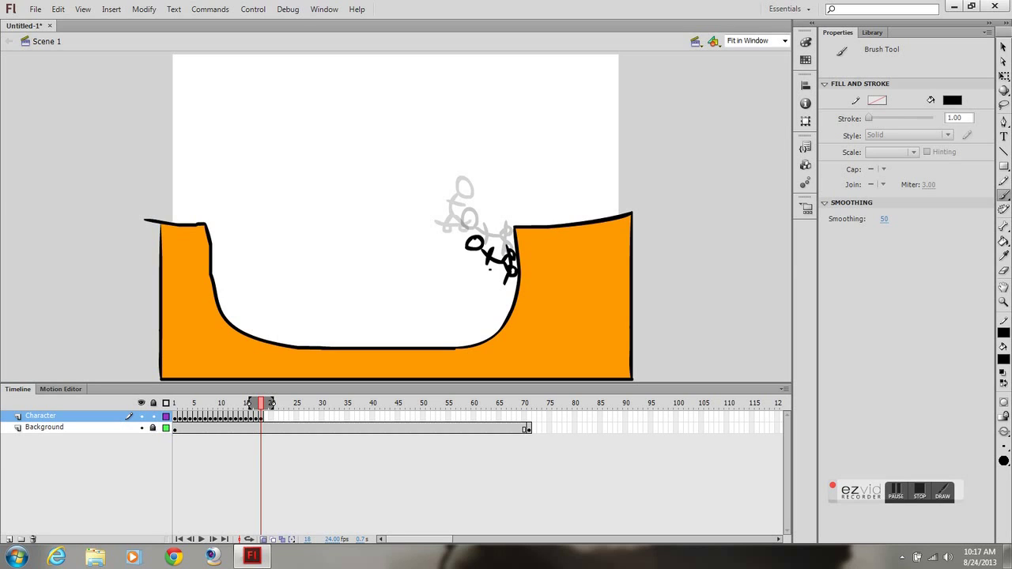
{"action": "key", "text": "F7"}
{"action": "mouse_move", "coordinate": [465, 257]}
{"action": "left_mouse_down"}
{"action": "mouse_move", "coordinate": [461, 267]}
{"action": "mouse_move", "coordinate": [472, 258]}
{"action": "mouse_move", "coordinate": [491, 299]}
{"action": "mouse_move", "coordinate": [489, 317]}
{"action": "mouse_move", "coordinate": [508, 286]}
{"action": "mouse_move", "coordinate": [500, 324]}
{"action": "mouse_move", "coordinate": [498, 310]}
{"action": "left_mouse_up"}
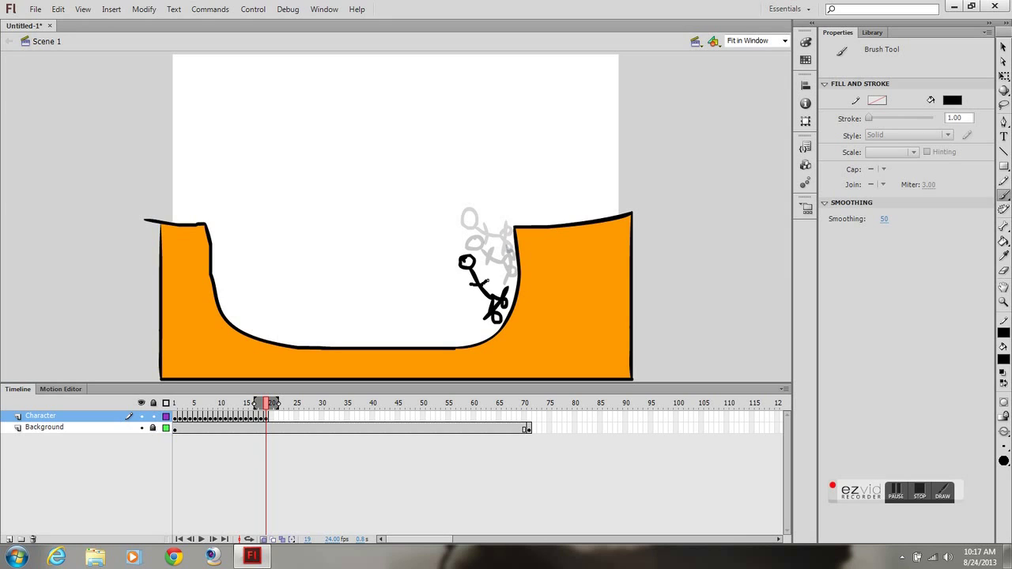
Insert a blank keyframe at frame 20 and brush the skater rolling left onto the ramp floor, undoing faulty strokes.
{"action": "key", "text": "F7"}
{"action": "mouse_move", "coordinate": [455, 288]}
{"action": "left_mouse_down"}
{"action": "mouse_move", "coordinate": [450, 297]}
{"action": "mouse_move", "coordinate": [466, 291]}
{"action": "mouse_move", "coordinate": [434, 279]}
{"action": "mouse_move", "coordinate": [459, 294]}
{"action": "mouse_move", "coordinate": [433, 290]}
{"action": "mouse_move", "coordinate": [440, 278]}
{"action": "mouse_move", "coordinate": [444, 328]}
{"action": "mouse_move", "coordinate": [474, 330]}
{"action": "mouse_move", "coordinate": [447, 340]}
{"action": "mouse_move", "coordinate": [442, 333]}
{"action": "mouse_move", "coordinate": [471, 340]}
{"action": "mouse_move", "coordinate": [456, 310]}
{"action": "left_mouse_up"}
{"action": "key", "text": "ctrl+z"}
{"action": "key", "text": "ctrl+z"}
{"action": "key", "text": "ctrl+z"}
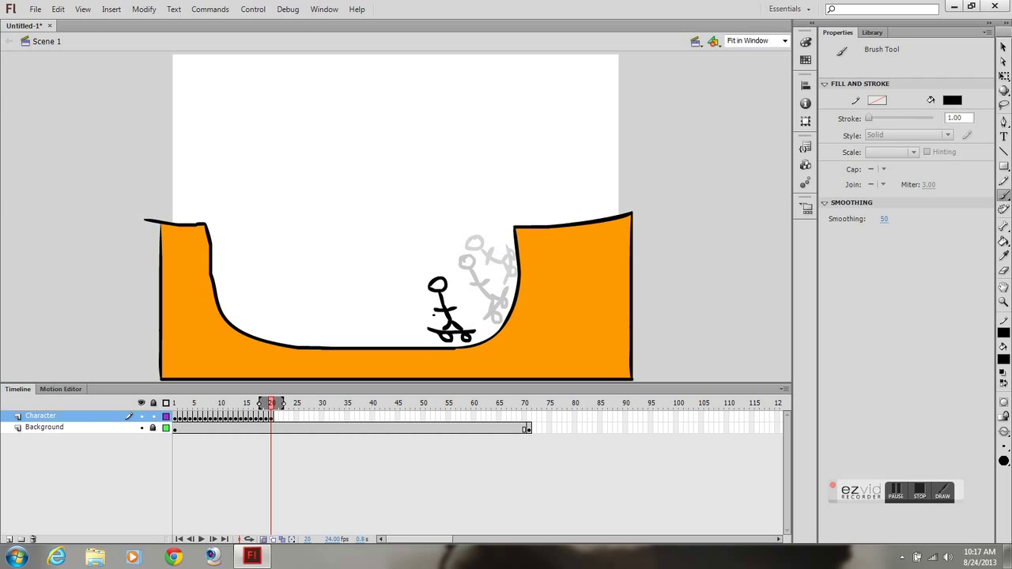
Add blank keyframes at frames 21 and 22, brushing the skater mid-floor, then farther left along the ramp floor.
{"action": "key", "text": "F7"}
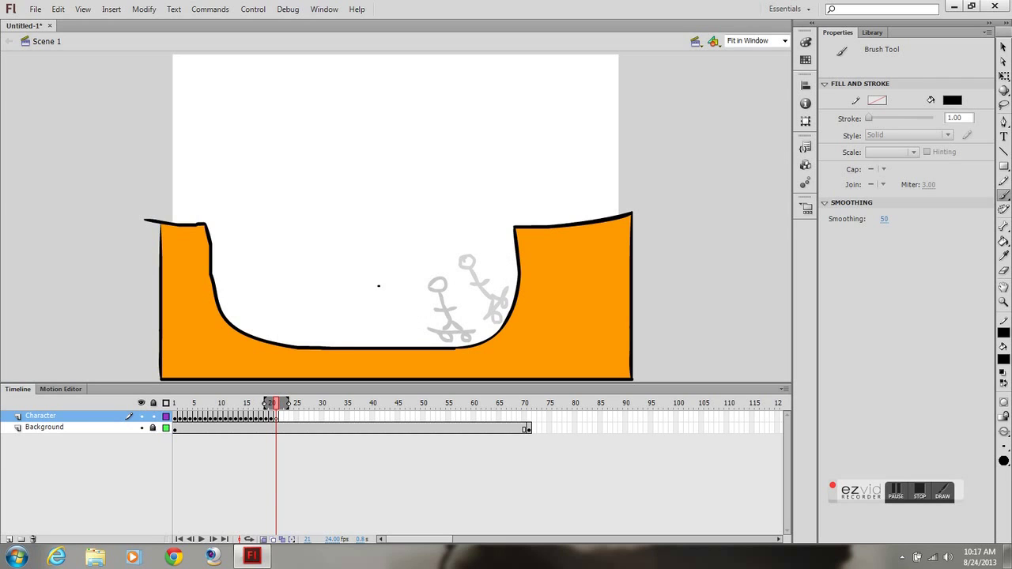
{"action": "mouse_move", "coordinate": [379, 286]}
{"action": "left_mouse_down"}
{"action": "mouse_move", "coordinate": [365, 281]}
{"action": "mouse_move", "coordinate": [375, 295]}
{"action": "mouse_move", "coordinate": [381, 283]}
{"action": "mouse_move", "coordinate": [383, 335]}
{"action": "mouse_move", "coordinate": [410, 338]}
{"action": "mouse_move", "coordinate": [383, 341]}
{"action": "mouse_move", "coordinate": [406, 345]}
{"action": "mouse_move", "coordinate": [395, 342]}
{"action": "left_mouse_up"}
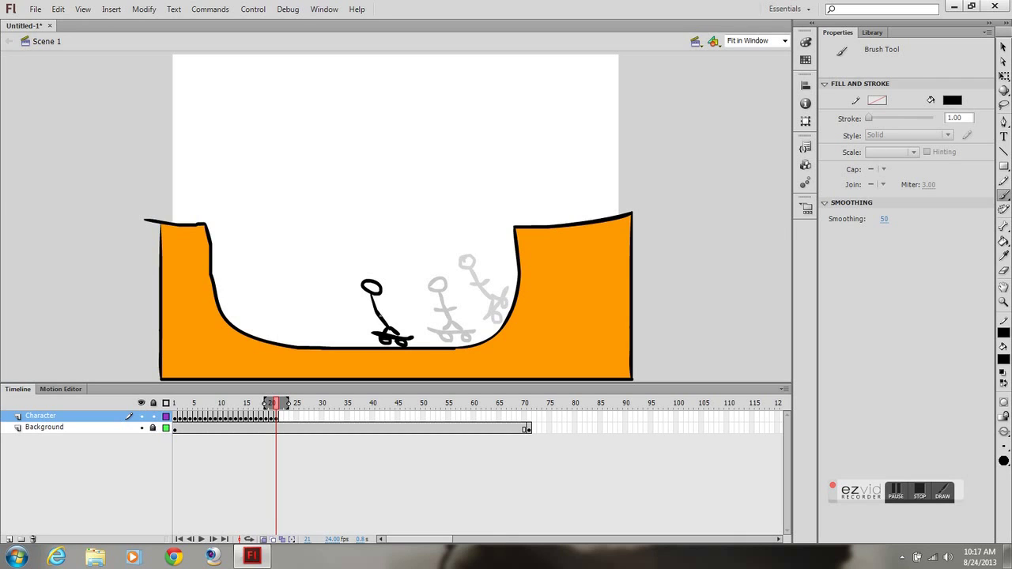
{"action": "left_click_drag", "start_coordinate": [366, 310], "coordinate": [396, 311]}
{"action": "key", "text": "F7"}
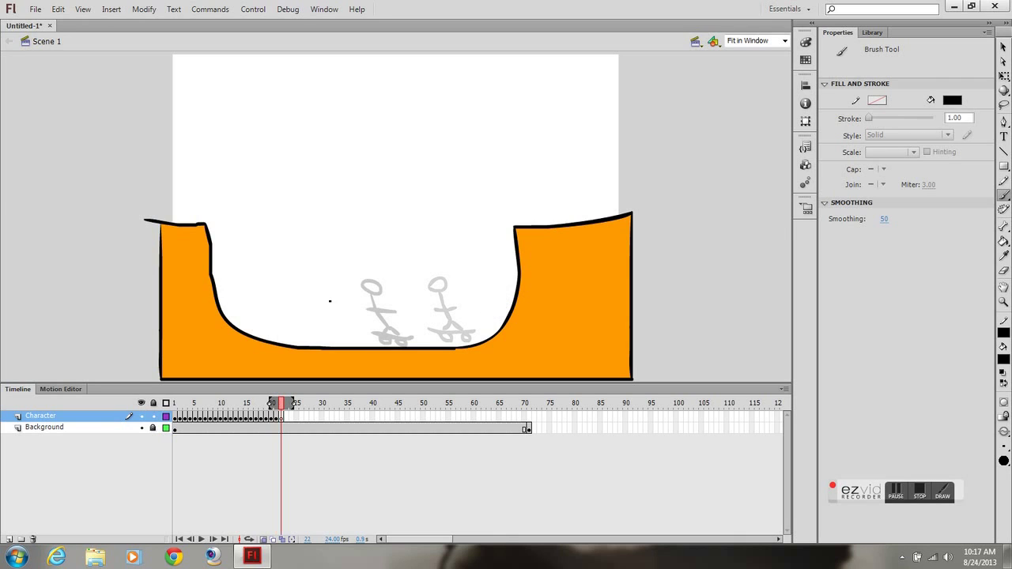
{"action": "mouse_move", "coordinate": [327, 291]}
{"action": "left_mouse_down"}
{"action": "mouse_move", "coordinate": [330, 332]}
{"action": "mouse_move", "coordinate": [320, 336]}
{"action": "mouse_move", "coordinate": [359, 334]}
{"action": "mouse_move", "coordinate": [322, 344]}
{"action": "mouse_move", "coordinate": [348, 342]}
{"action": "mouse_move", "coordinate": [338, 339]}
{"action": "mouse_move", "coordinate": [346, 315]}
{"action": "left_mouse_up"}
Insert a blank keyframe at frame 23 and brush the skater on the lower left curve, redoing a faulty leg stroke.
{"action": "key", "text": "F7"}
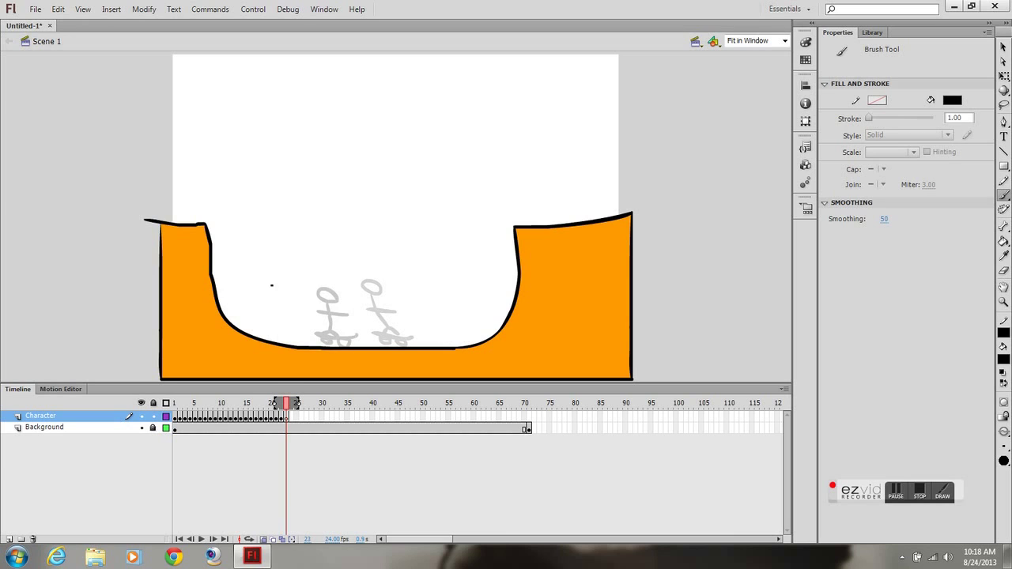
{"action": "mouse_move", "coordinate": [274, 277]}
{"action": "left_mouse_down"}
{"action": "mouse_move", "coordinate": [284, 294]}
{"action": "mouse_move", "coordinate": [270, 278]}
{"action": "mouse_move", "coordinate": [270, 327]}
{"action": "mouse_move", "coordinate": [251, 320]}
{"action": "left_mouse_up"}
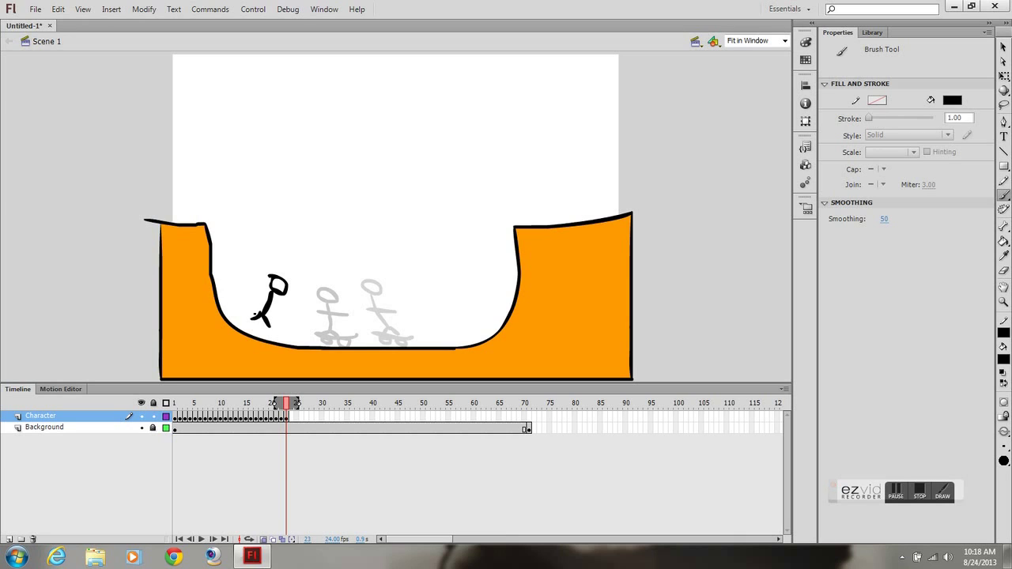
{"action": "key", "text": "ctrl+z"}
{"action": "mouse_move", "coordinate": [262, 314]}
{"action": "left_mouse_down"}
{"action": "mouse_move", "coordinate": [248, 320]}
{"action": "mouse_move", "coordinate": [283, 310]}
{"action": "mouse_move", "coordinate": [256, 324]}
{"action": "mouse_move", "coordinate": [281, 328]}
{"action": "mouse_move", "coordinate": [243, 326]}
{"action": "mouse_move", "coordinate": [274, 337]}
{"action": "left_mouse_up"}
Add blank keyframes at frames 24 and 25, brushing the skater climbing the left wall, then at its top edge.
{"action": "key", "text": "F7"}
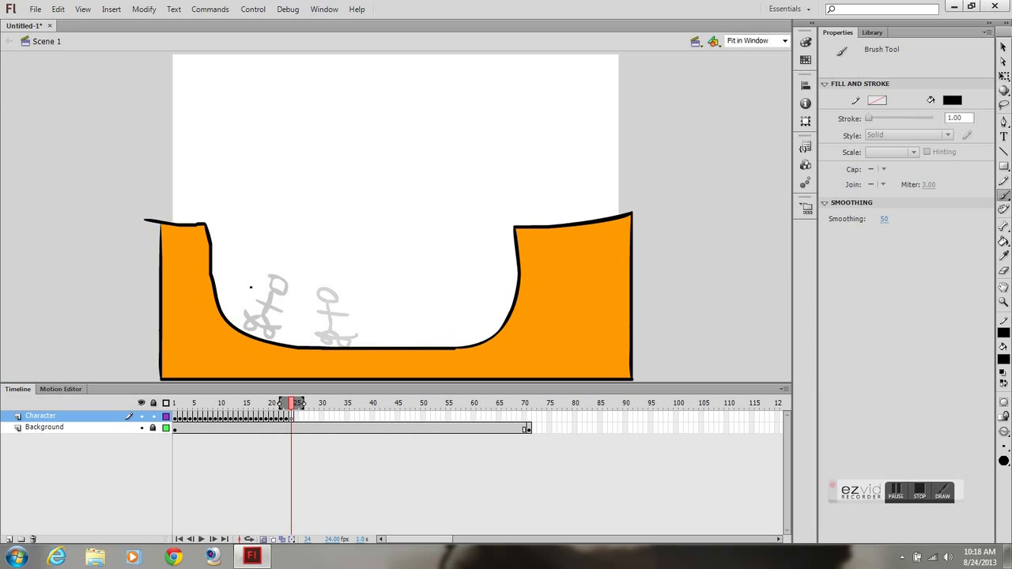
{"action": "mouse_move", "coordinate": [247, 250]}
{"action": "left_mouse_down"}
{"action": "mouse_move", "coordinate": [261, 268]}
{"action": "mouse_move", "coordinate": [248, 248]}
{"action": "mouse_move", "coordinate": [230, 291]}
{"action": "mouse_move", "coordinate": [221, 272]}
{"action": "mouse_move", "coordinate": [237, 295]}
{"action": "mouse_move", "coordinate": [220, 279]}
{"action": "mouse_move", "coordinate": [230, 288]}
{"action": "left_mouse_up"}
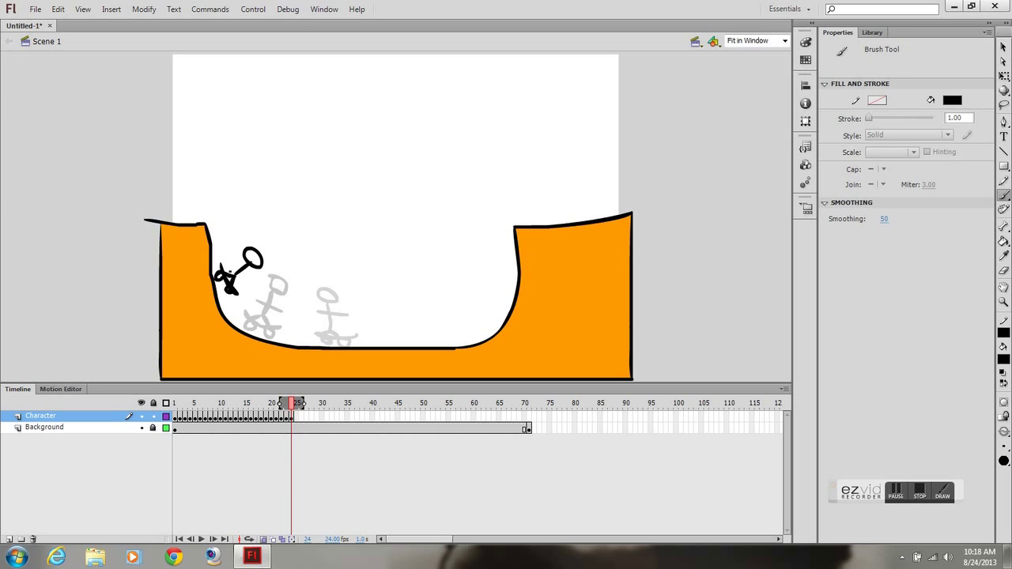
{"action": "key", "text": "F7"}
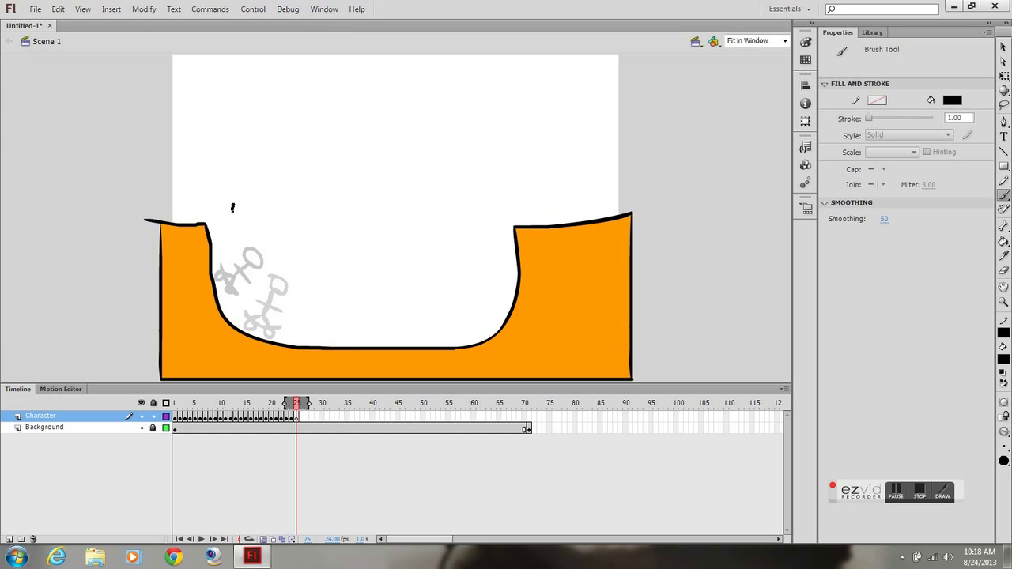
{"action": "mouse_move", "coordinate": [232, 207]}
{"action": "left_mouse_down"}
{"action": "mouse_move", "coordinate": [244, 207]}
{"action": "mouse_move", "coordinate": [215, 218]}
{"action": "mouse_move", "coordinate": [226, 239]}
{"action": "mouse_move", "coordinate": [211, 220]}
{"action": "mouse_move", "coordinate": [222, 219]}
{"action": "mouse_move", "coordinate": [221, 235]}
{"action": "left_mouse_up"}
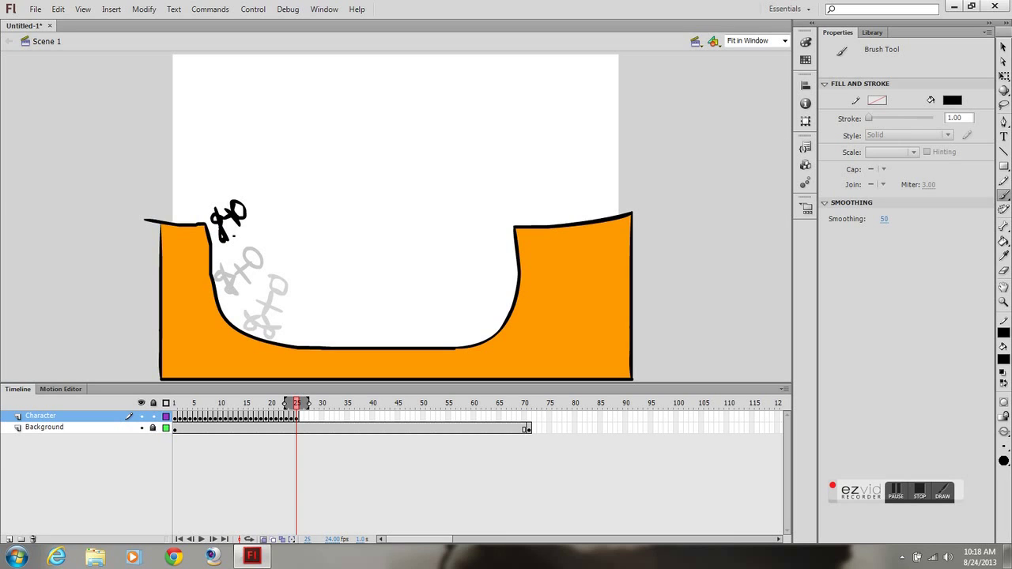
Add blank keyframes at frames 26 and 27, brushing the skater airborne above the left wall, then upright over the ledge.
{"action": "key", "text": "F7"}
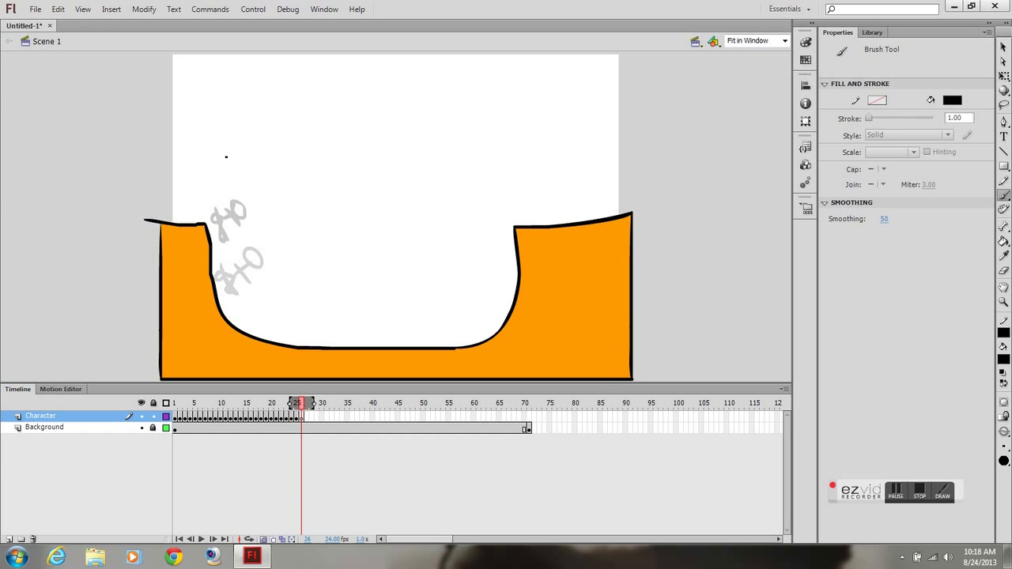
{"action": "mouse_move", "coordinate": [226, 149]}
{"action": "left_mouse_down"}
{"action": "mouse_move", "coordinate": [235, 162]}
{"action": "mouse_move", "coordinate": [225, 148]}
{"action": "mouse_move", "coordinate": [225, 180]}
{"action": "mouse_move", "coordinate": [238, 193]}
{"action": "mouse_move", "coordinate": [210, 183]}
{"action": "mouse_move", "coordinate": [253, 193]}
{"action": "left_mouse_up"}
{"action": "mouse_move", "coordinate": [216, 165]}
{"action": "left_mouse_down"}
{"action": "mouse_move", "coordinate": [249, 172]}
{"action": "mouse_move", "coordinate": [214, 186]}
{"action": "left_mouse_up"}
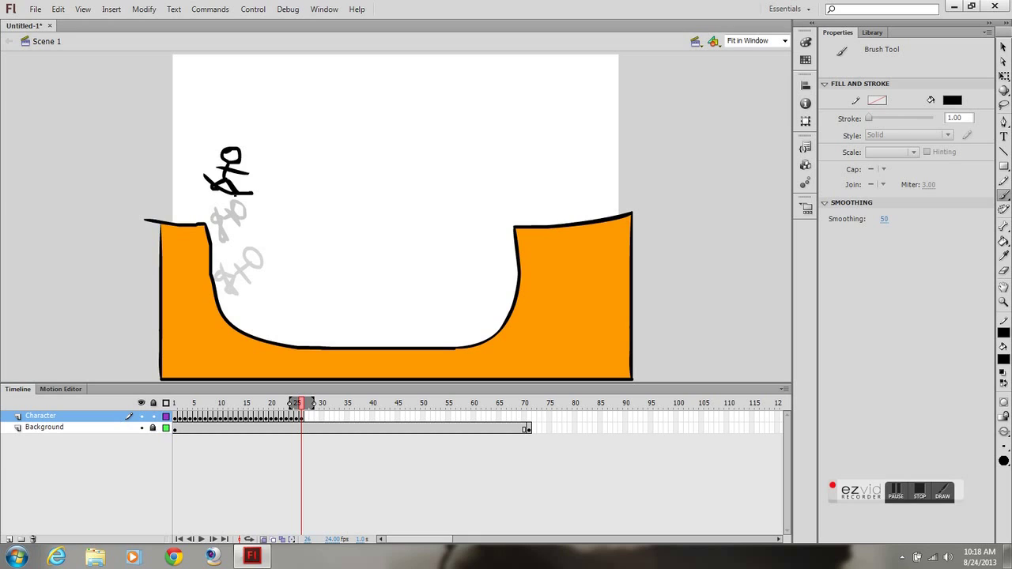
{"action": "key", "text": "F7"}
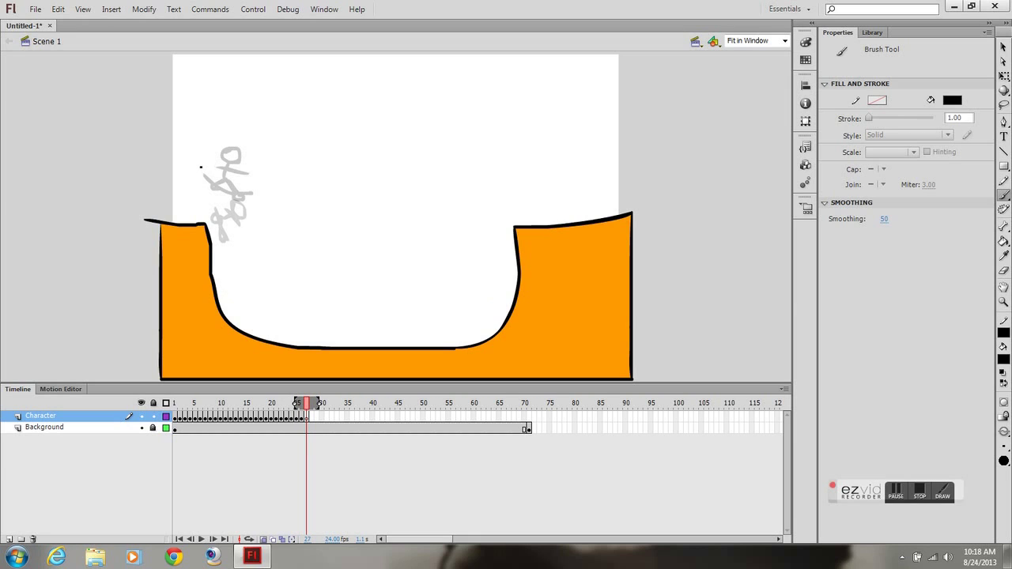
{"action": "mouse_move", "coordinate": [198, 164]}
{"action": "left_mouse_down"}
{"action": "mouse_move", "coordinate": [210, 176]}
{"action": "mouse_move", "coordinate": [199, 164]}
{"action": "mouse_move", "coordinate": [192, 205]}
{"action": "mouse_move", "coordinate": [233, 197]}
{"action": "mouse_move", "coordinate": [193, 214]}
{"action": "mouse_move", "coordinate": [223, 212]}
{"action": "mouse_move", "coordinate": [213, 204]}
{"action": "left_mouse_up"}
Add blank keyframes at frames 28 and 29, brushing the skater just above the left ledge, then landed on it.
{"action": "key", "text": "F7"}
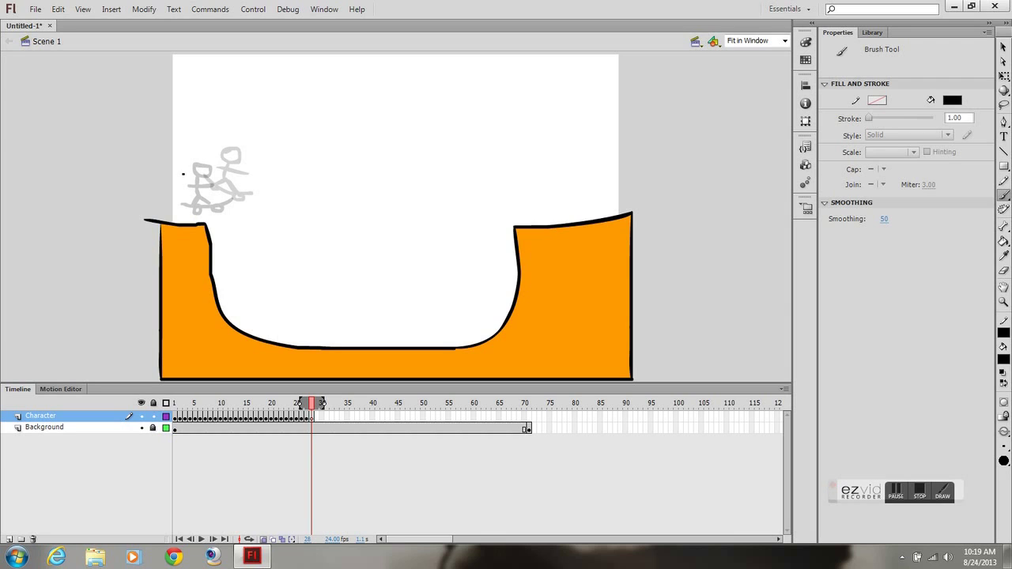
{"action": "mouse_move", "coordinate": [183, 169]}
{"action": "left_mouse_down"}
{"action": "mouse_move", "coordinate": [194, 180]}
{"action": "mouse_move", "coordinate": [183, 170]}
{"action": "mouse_move", "coordinate": [189, 203]}
{"action": "mouse_move", "coordinate": [204, 205]}
{"action": "left_mouse_up"}
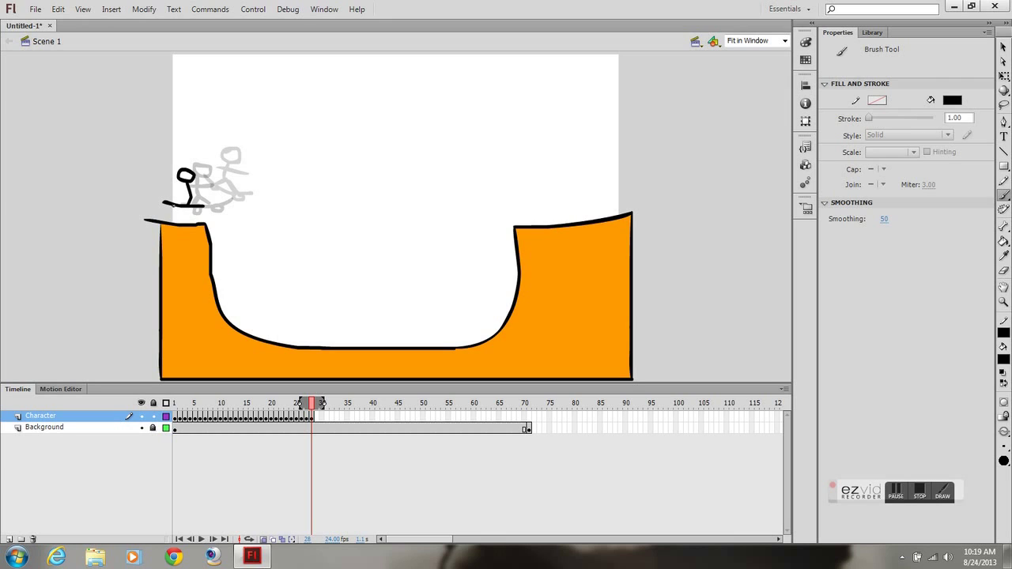
{"action": "mouse_move", "coordinate": [171, 203]}
{"action": "left_mouse_down"}
{"action": "mouse_move", "coordinate": [179, 214]}
{"action": "mouse_move", "coordinate": [200, 194]}
{"action": "mouse_move", "coordinate": [193, 207]}
{"action": "left_mouse_up"}
{"action": "key", "text": "F7"}
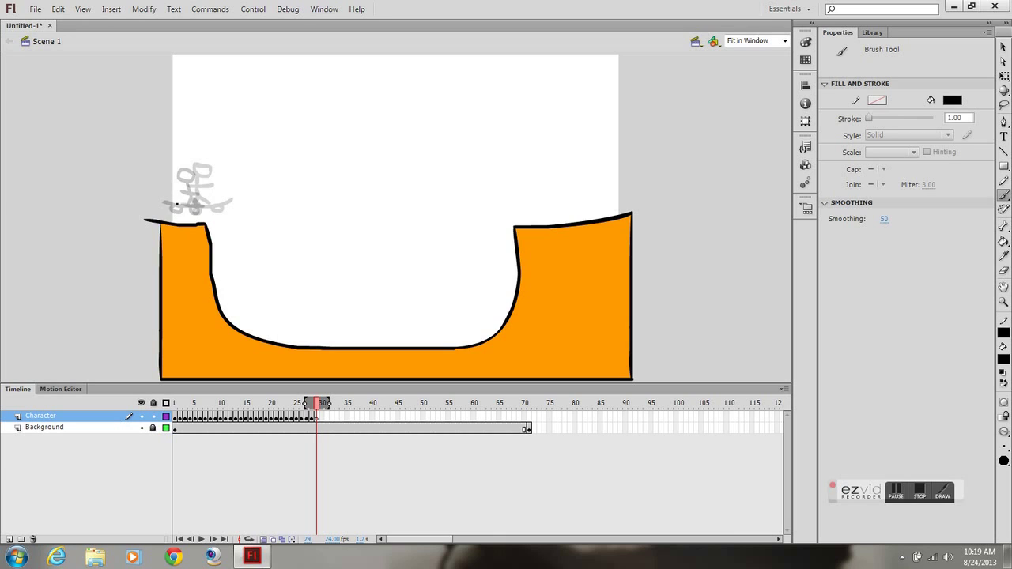
{"action": "mouse_move", "coordinate": [179, 176]}
{"action": "left_mouse_down"}
{"action": "mouse_move", "coordinate": [177, 189]}
{"action": "mouse_move", "coordinate": [191, 176]}
{"action": "mouse_move", "coordinate": [181, 175]}
{"action": "mouse_move", "coordinate": [179, 212]}
{"action": "mouse_move", "coordinate": [198, 216]}
{"action": "mouse_move", "coordinate": [174, 221]}
{"action": "mouse_move", "coordinate": [188, 222]}
{"action": "mouse_move", "coordinate": [204, 198]}
{"action": "left_mouse_up"}
Move the Background layer's end keyframe to frame 30 and remove all Background frames from there onward.
{"action": "left_click", "coordinate": [527, 428]}
{"action": "left_click", "coordinate": [529, 428]}
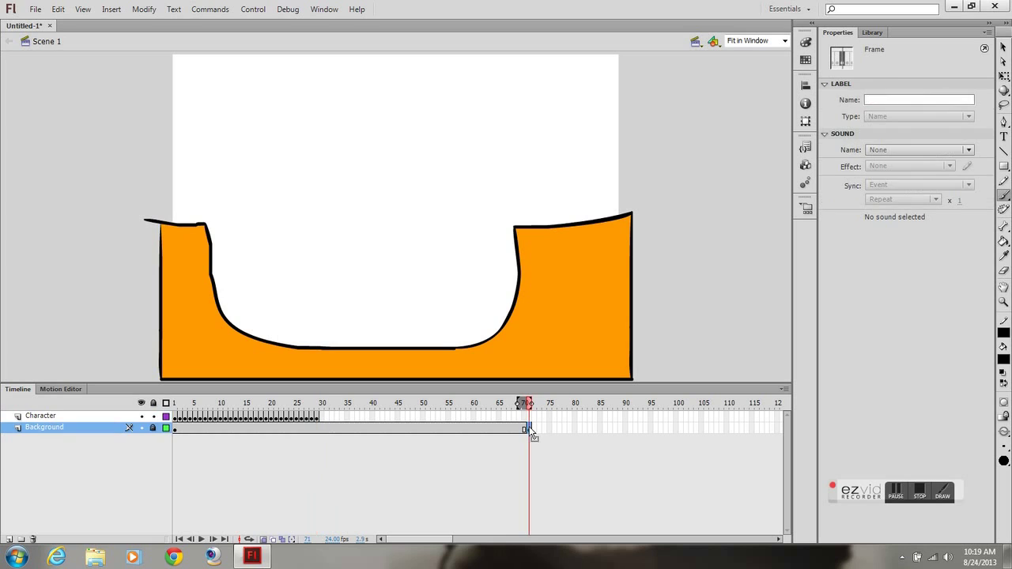
{"action": "left_click", "coordinate": [320, 428]}
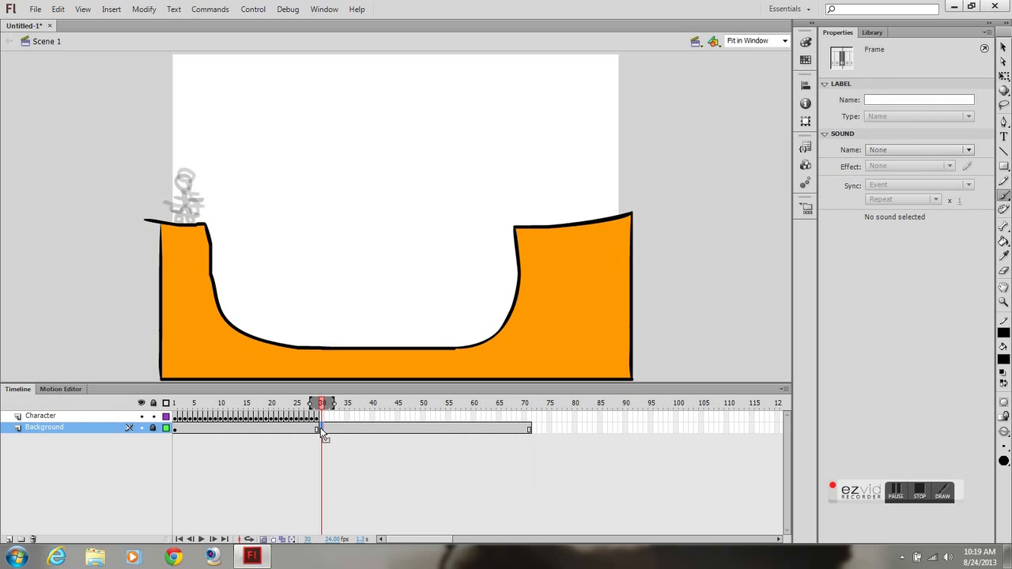
{"action": "right_click", "coordinate": [387, 429]}
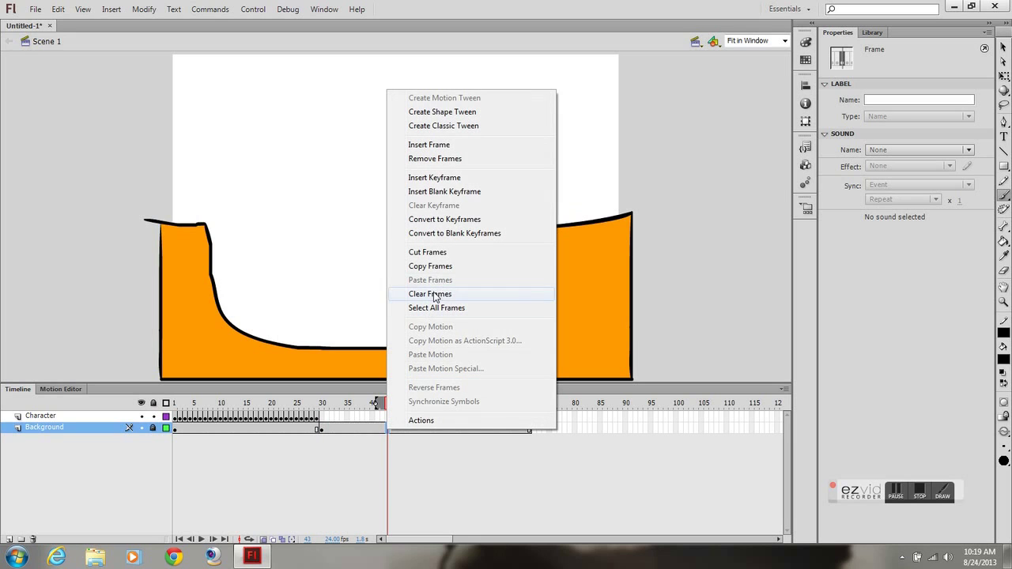
{"action": "left_click", "coordinate": [431, 159]}
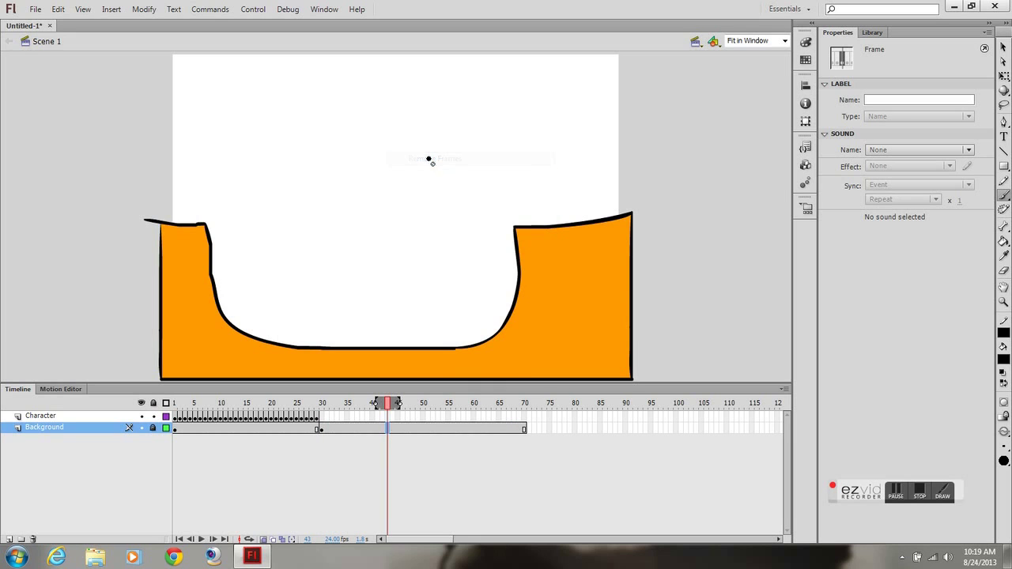
{"action": "left_click_drag", "start_coordinate": [528, 432], "coordinate": [325, 435]}
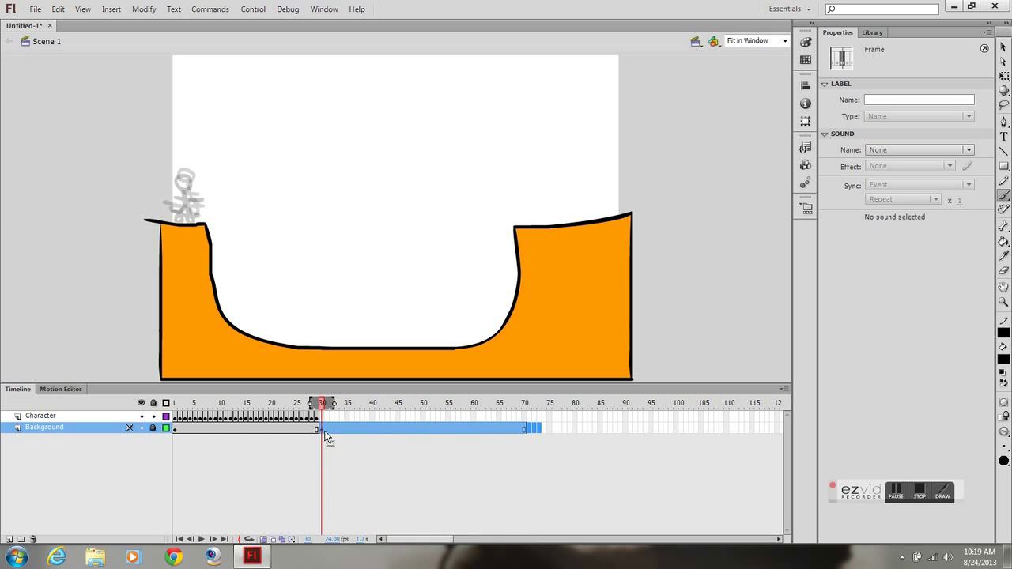
{"action": "right_click", "coordinate": [331, 435]}
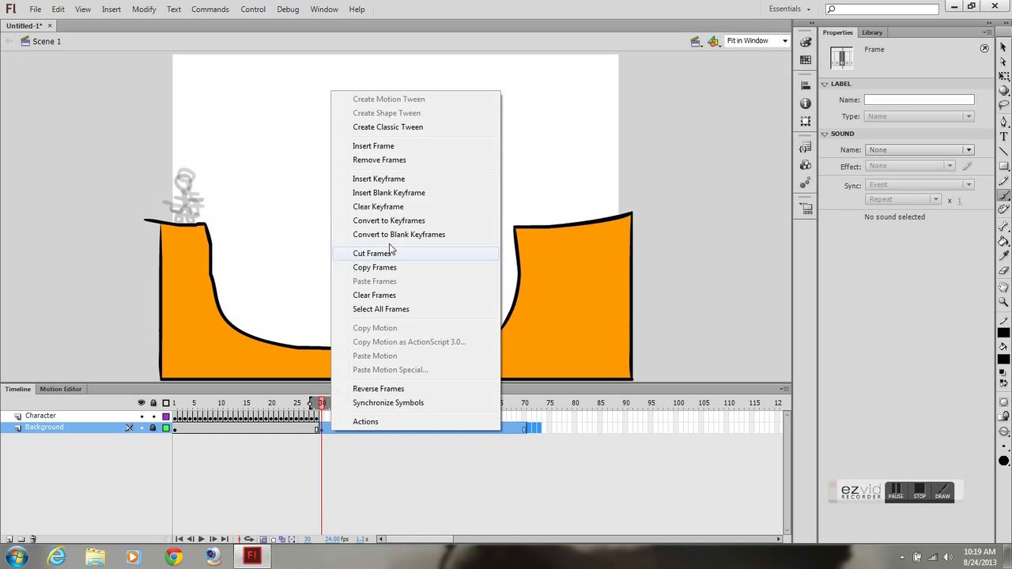
{"action": "left_click", "coordinate": [384, 161]}
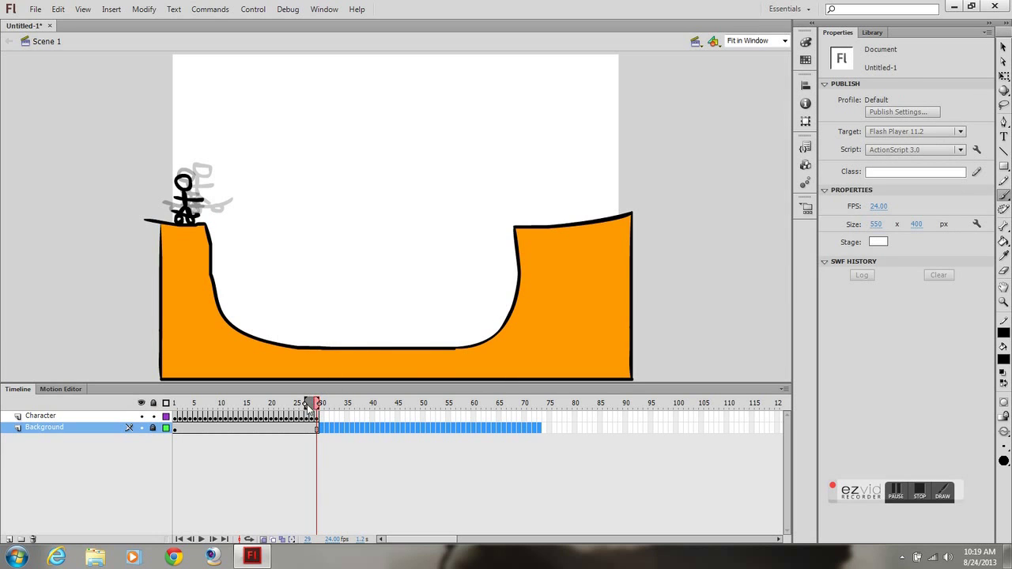
Play the animation from frame 1 in the timeline and test the movie in a preview window.
{"action": "left_click_drag", "start_coordinate": [315, 404], "coordinate": [112, 411]}
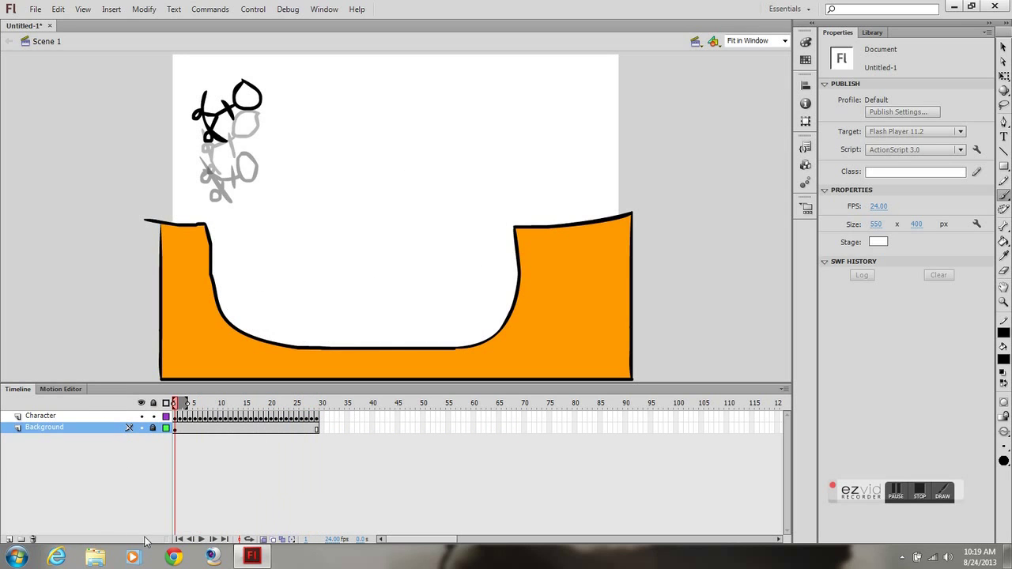
{"action": "left_click", "coordinate": [200, 539]}
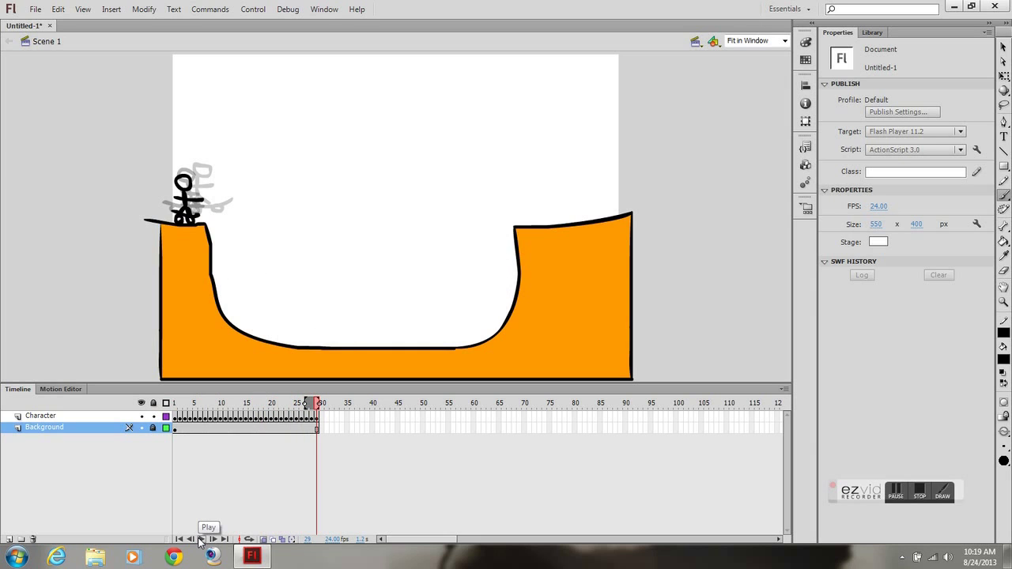
{"action": "left_click", "coordinate": [200, 539]}
{"action": "key", "text": "ctrl+Return"}
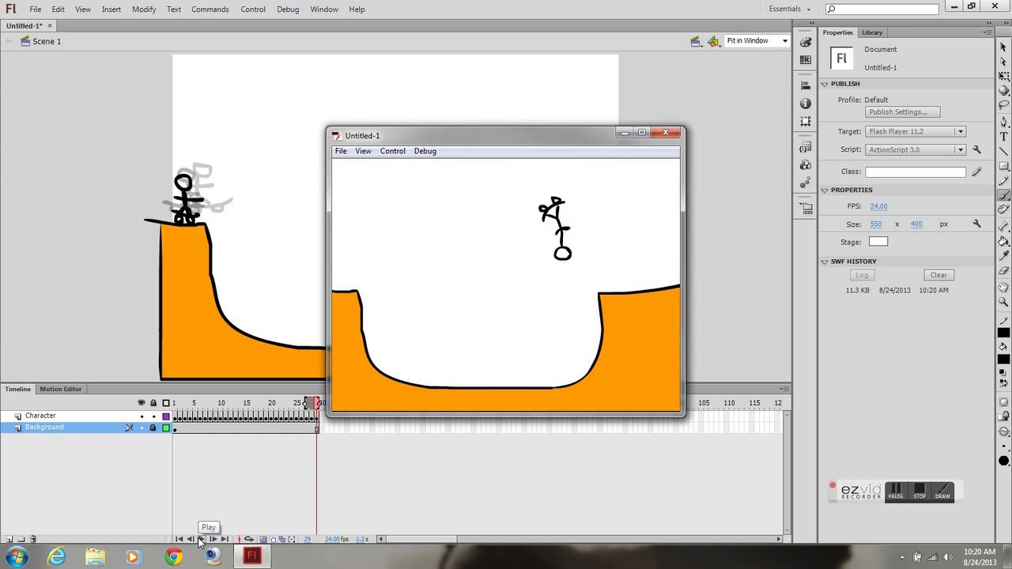